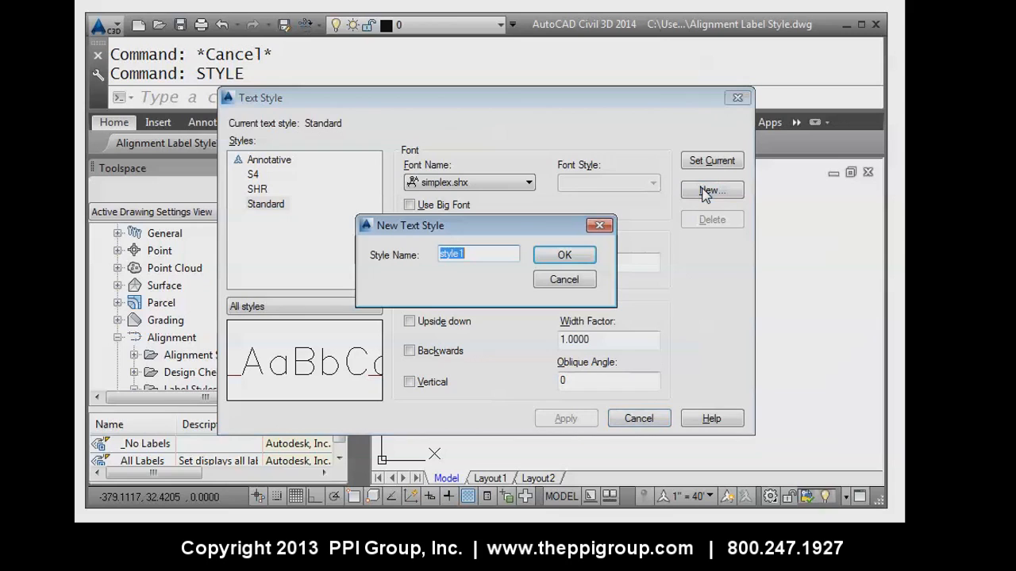
# Create a text style named ABC CO with a width factor of 0.8 and an oblique angle of 5
pyautogui.write('C CO')
pyautogui.click(564, 255)
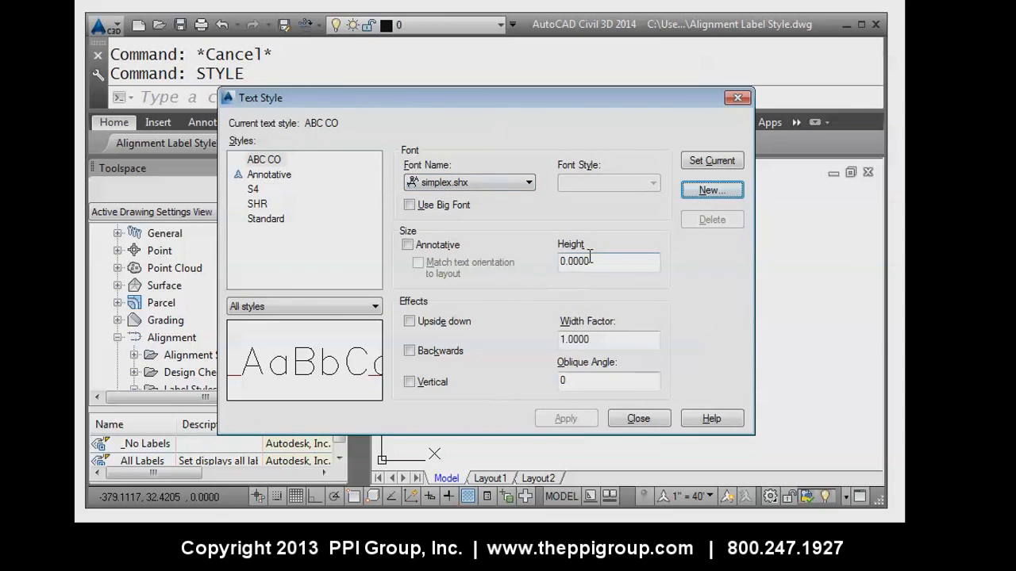
pyautogui.doubleClick(597, 340)
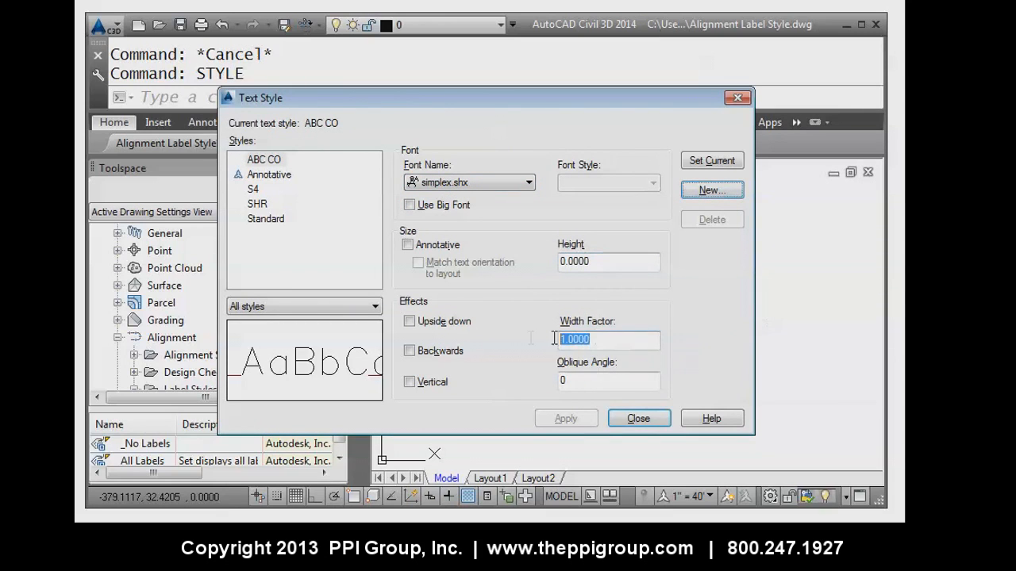
pyautogui.write('.8')
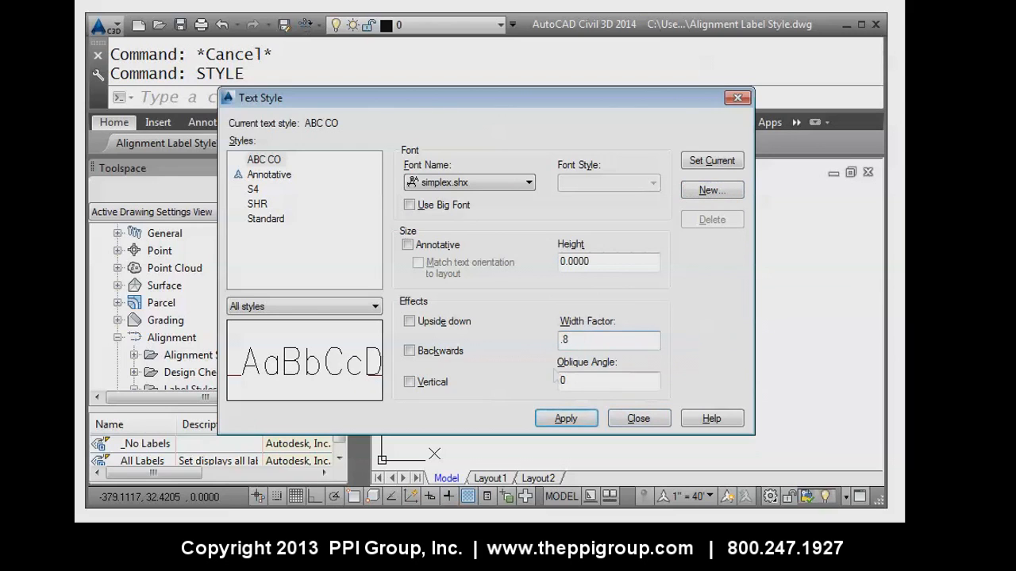
pyautogui.press('Tab')
pyautogui.write('5')
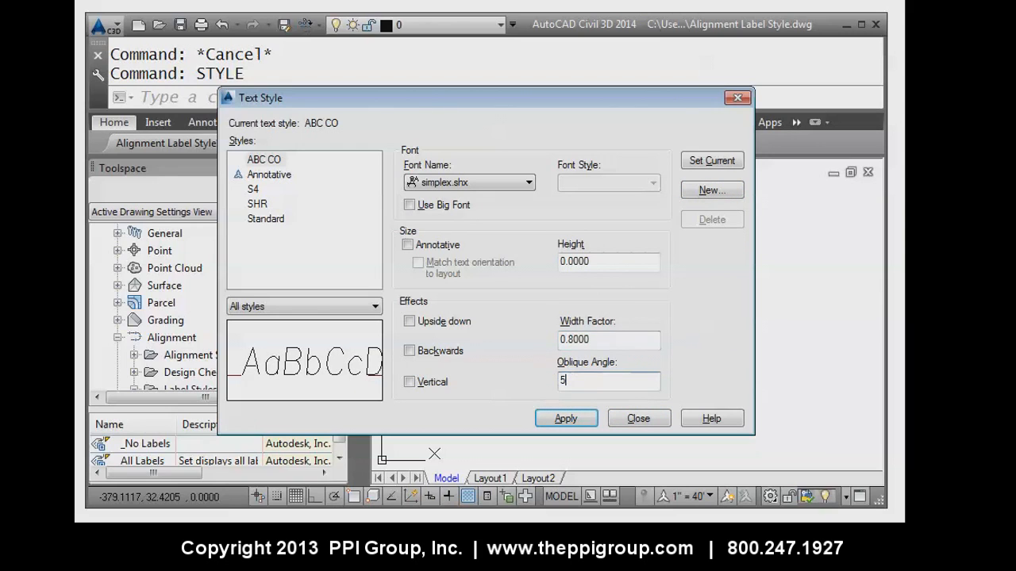
pyautogui.click(562, 420)
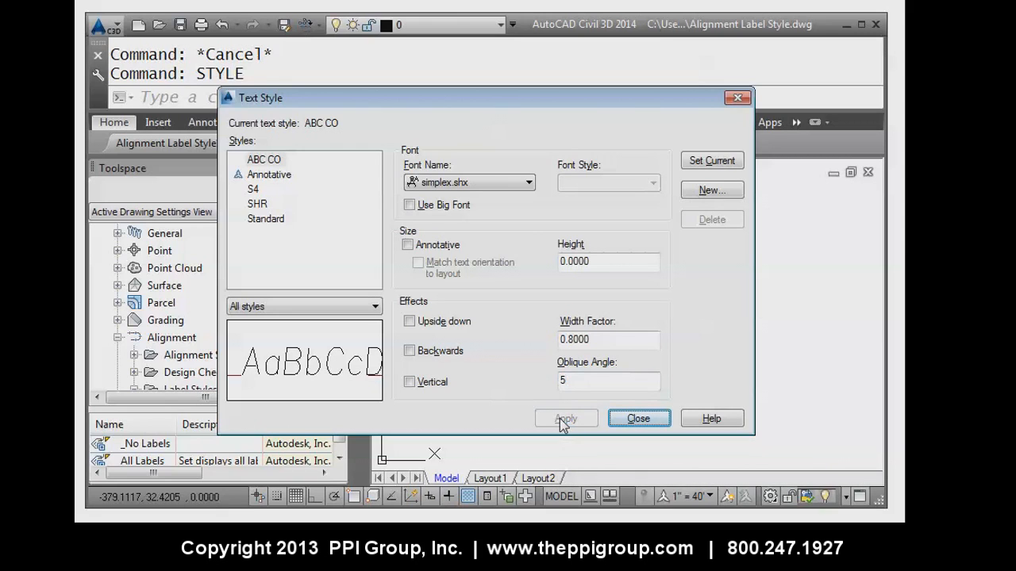
pyautogui.click(638, 419)
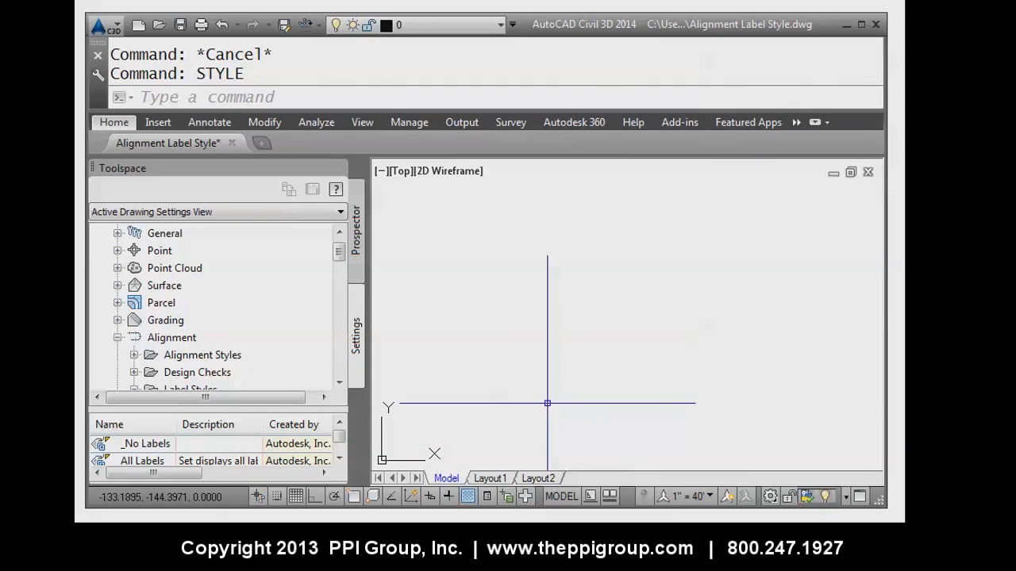
# Browse the drawing's alignment settings to the Major Station label styles within the Station label styles
pyautogui.click(356, 242)
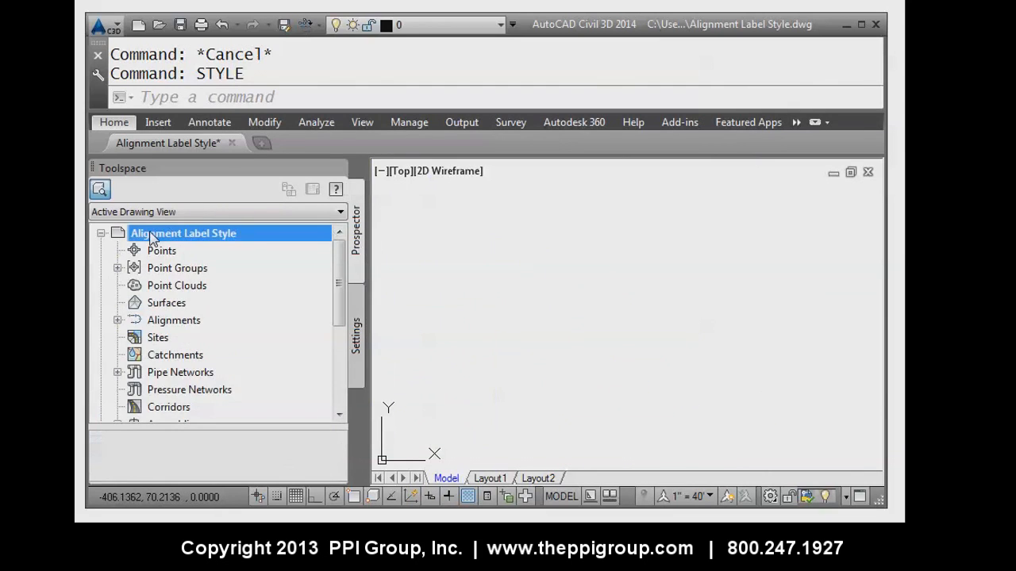
pyautogui.click(357, 311)
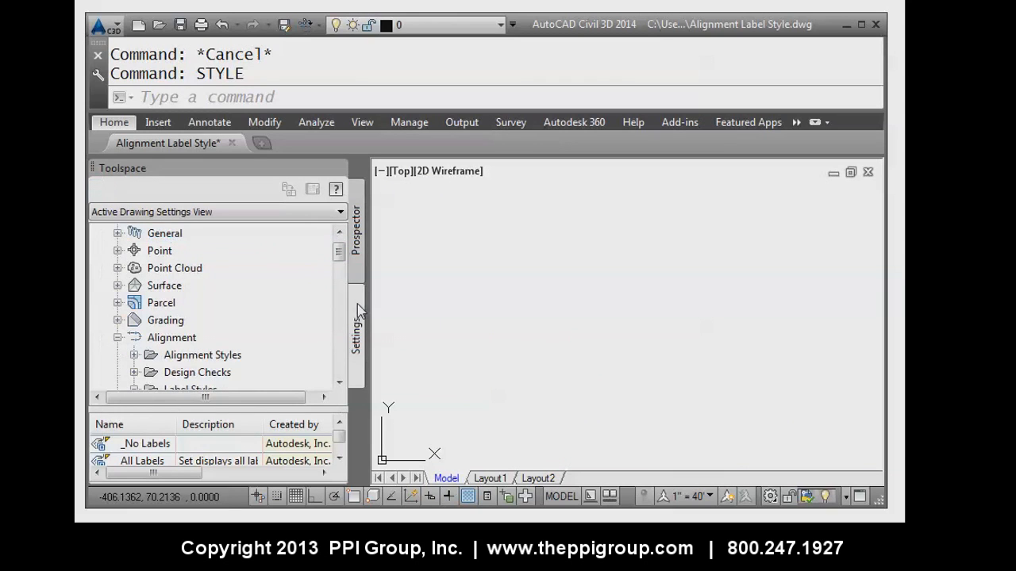
pyautogui.click(161, 341)
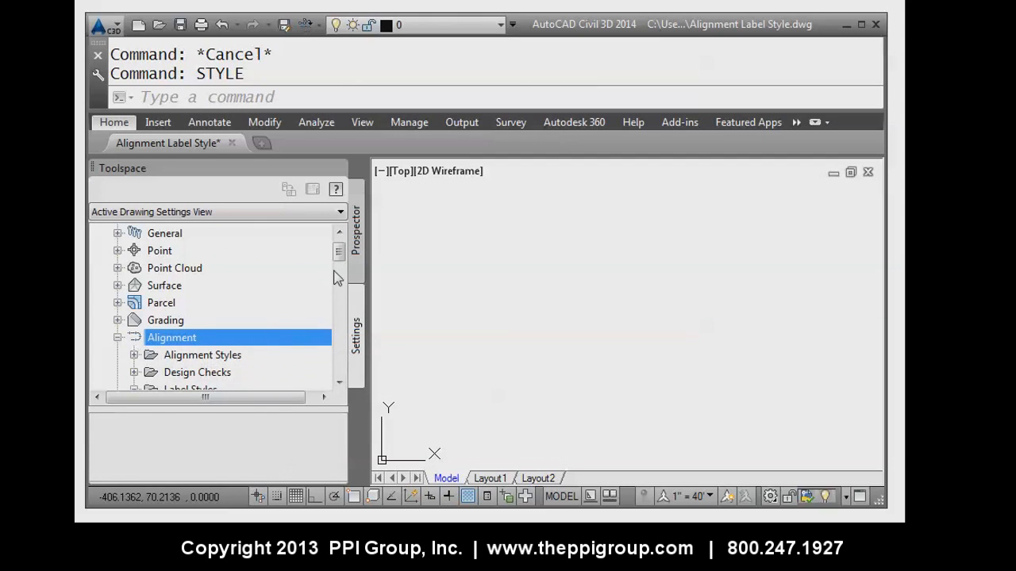
pyautogui.click(339, 383)
pyautogui.click(339, 382)
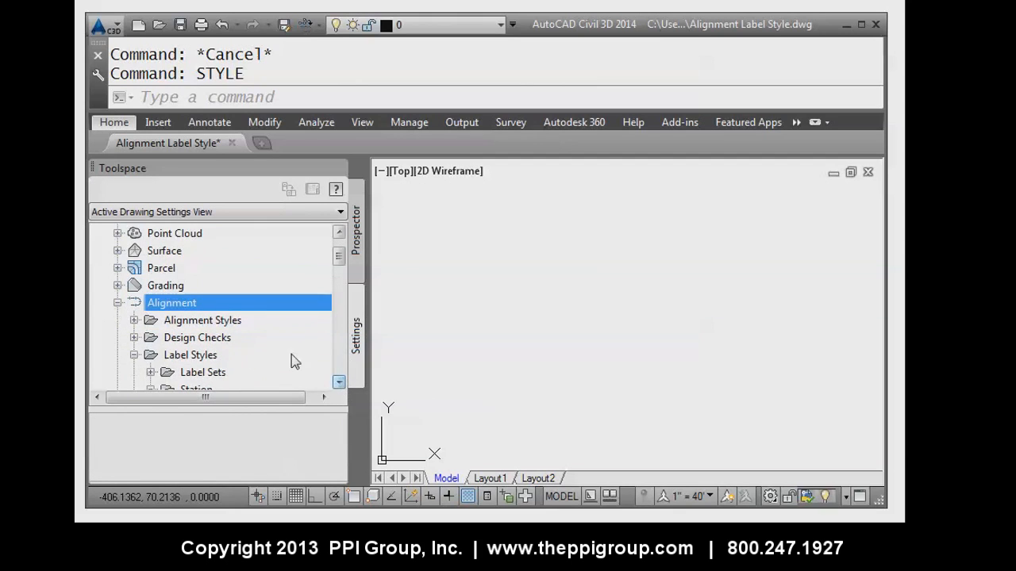
pyautogui.click(181, 358)
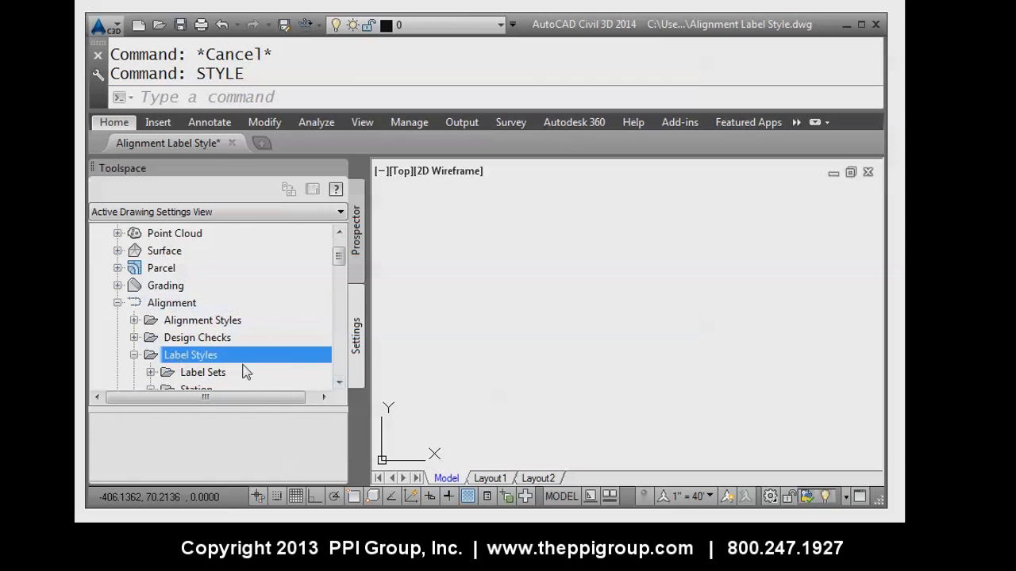
pyautogui.click(338, 382)
pyautogui.click(339, 382)
pyautogui.click(198, 357)
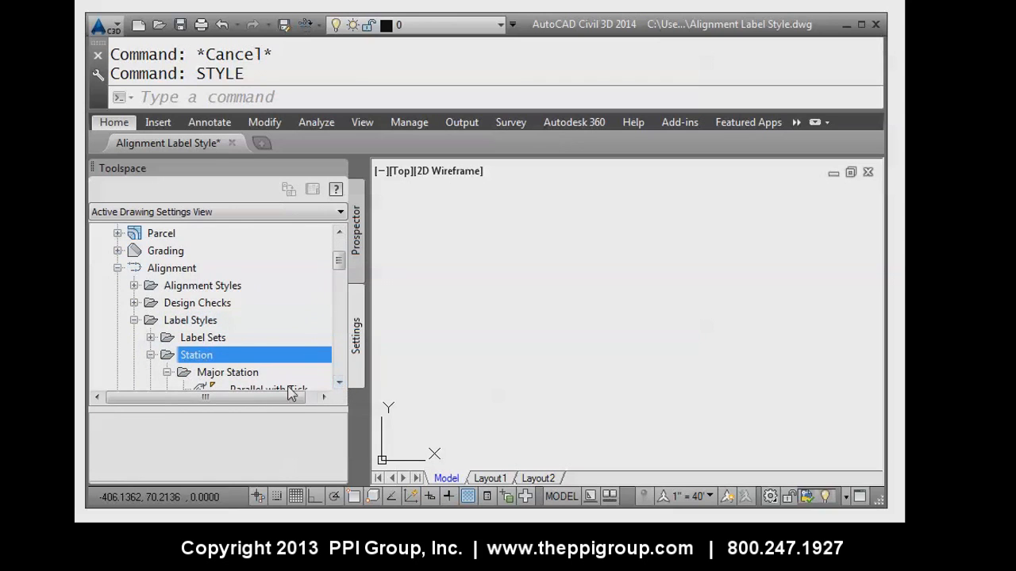
pyautogui.click(338, 382)
pyautogui.click(339, 382)
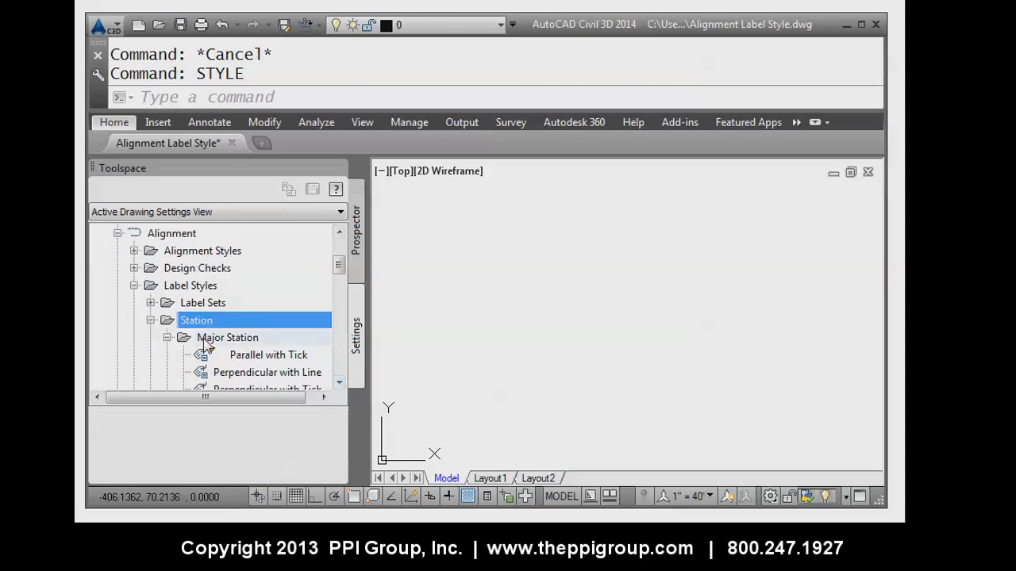
pyautogui.click(208, 337)
pyautogui.click(339, 382)
pyautogui.click(339, 383)
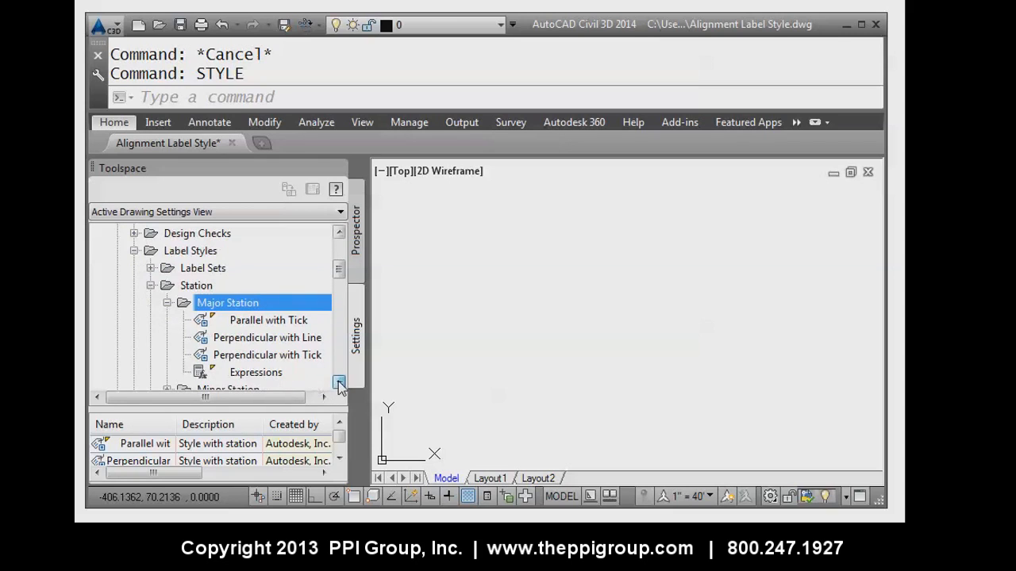
# Copy the Perpendicular with Tick label style and name the copy ABC CO Perpendicular with PLUS
pyautogui.click(236, 357)
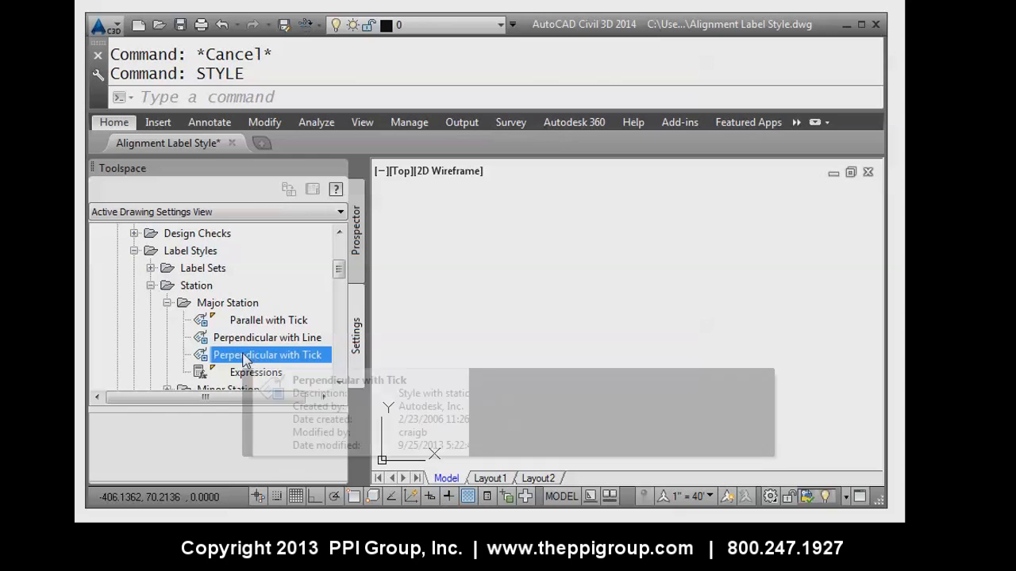
pyautogui.rightClick(246, 359)
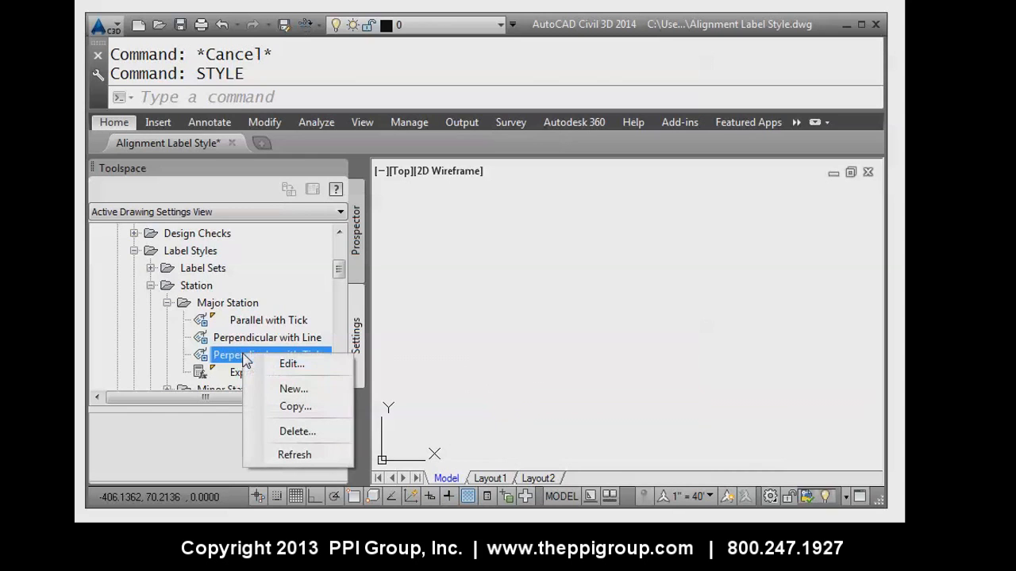
pyautogui.click(292, 408)
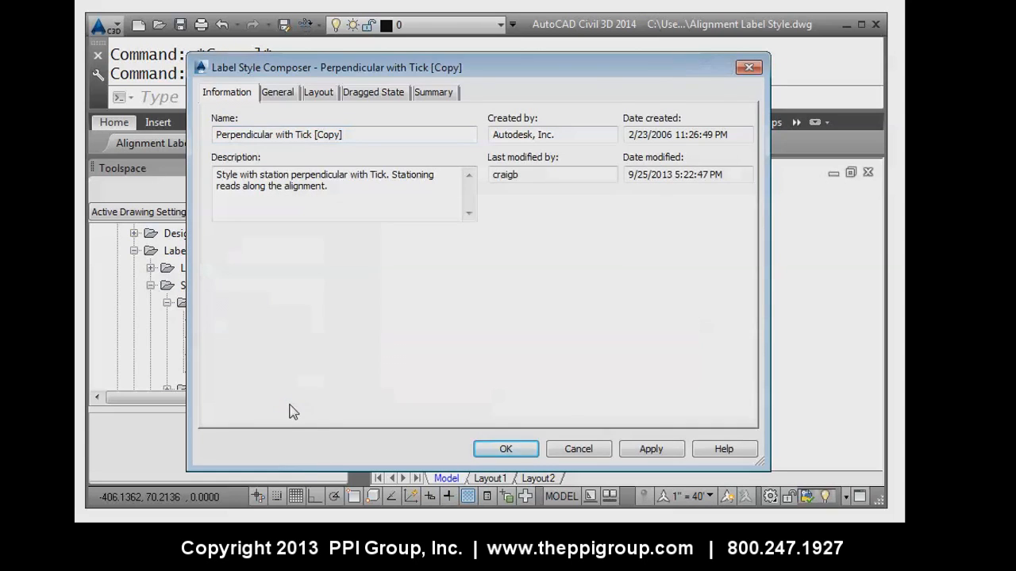
pyautogui.click(216, 139)
pyautogui.write('ABC CO')
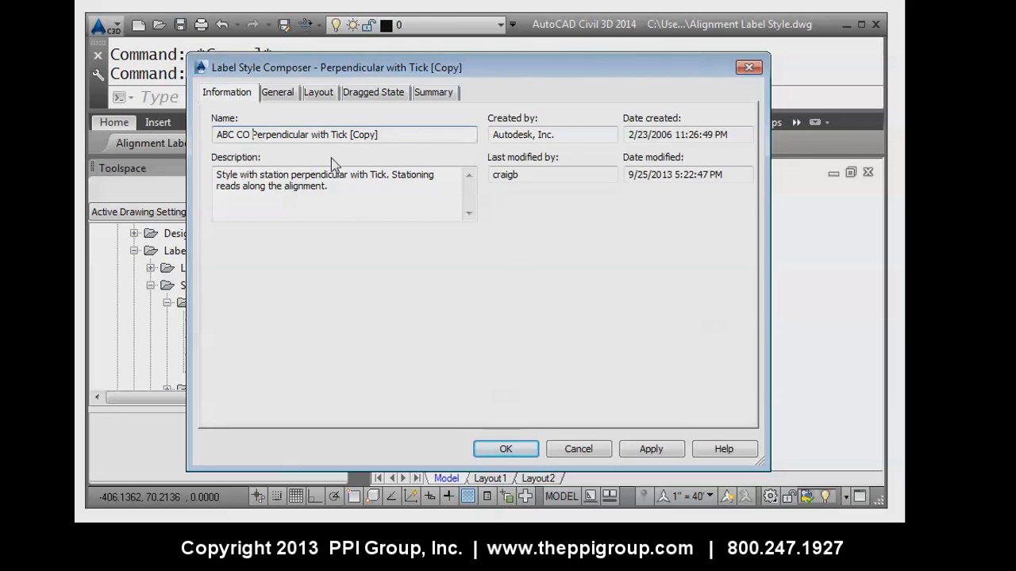
pyautogui.moveTo(329, 137); pyautogui.dragTo(449, 132)
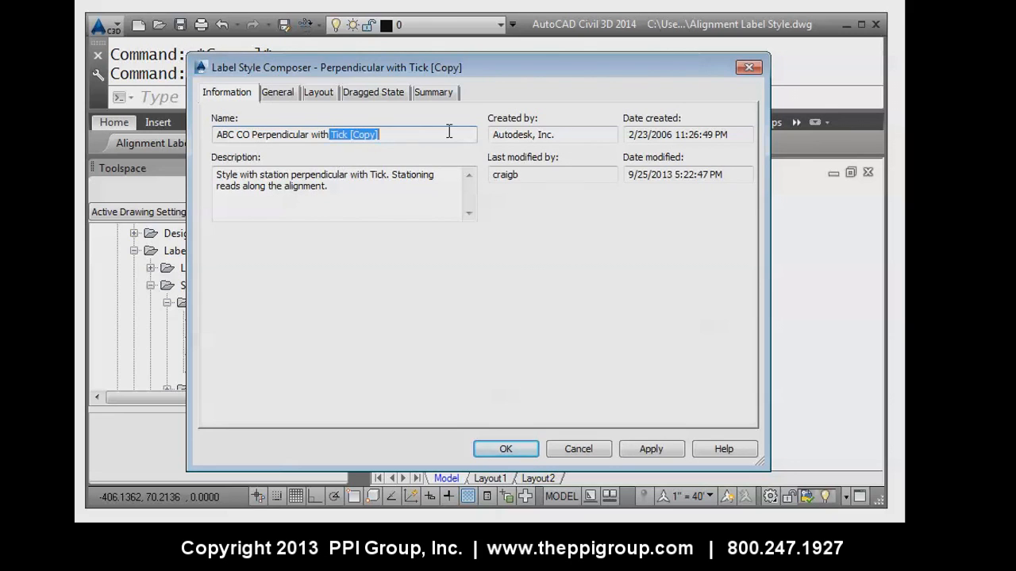
pyautogui.press('BackSpace')
pyautogui.write('PLUS')
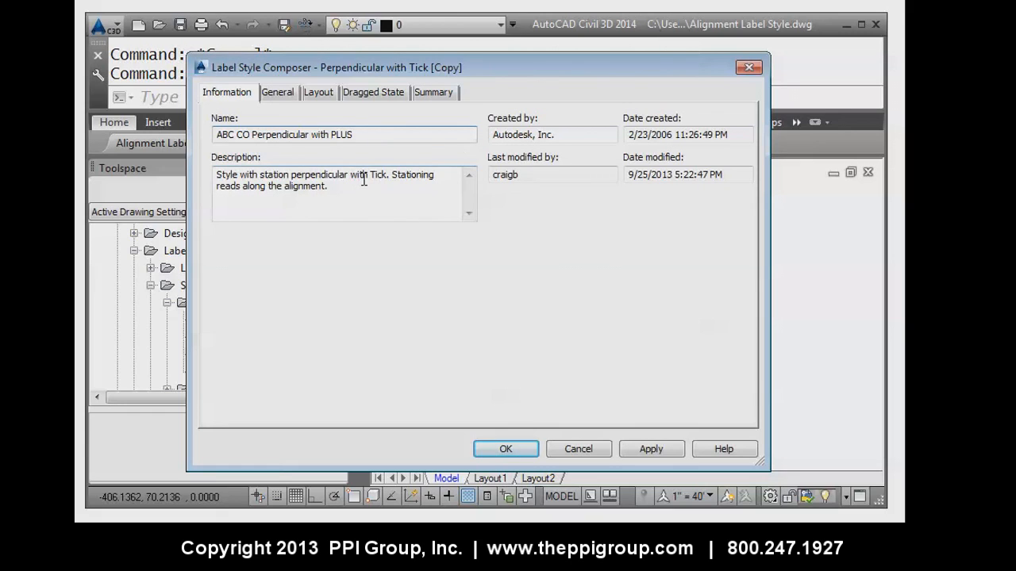
# Replace the word Tick with PLUS in the copied label style's description
pyautogui.moveTo(383, 178); pyautogui.dragTo(371, 178)
pyautogui.press('Delete')
pyautogui.press('Delete')
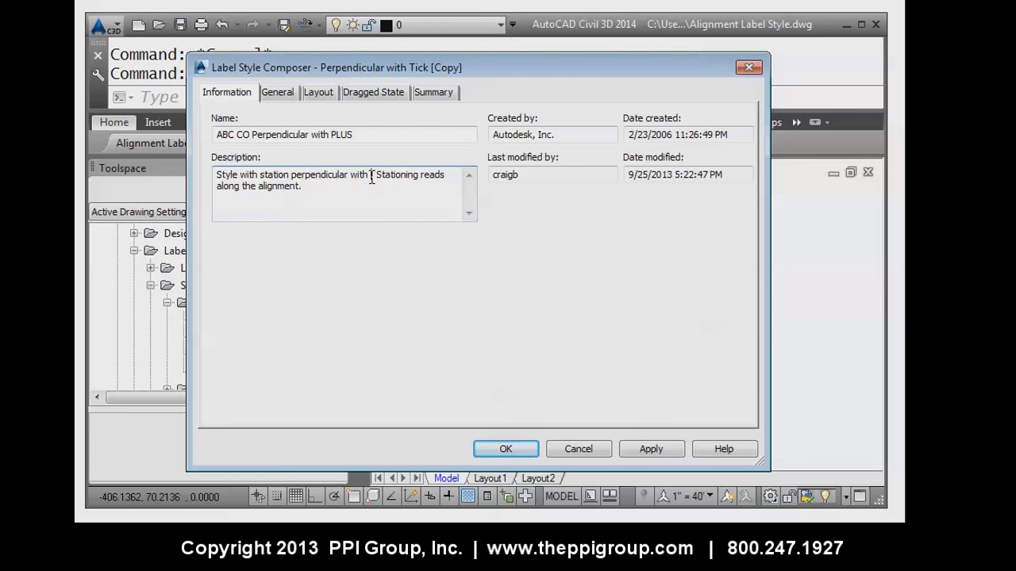
pyautogui.write('PLUS')
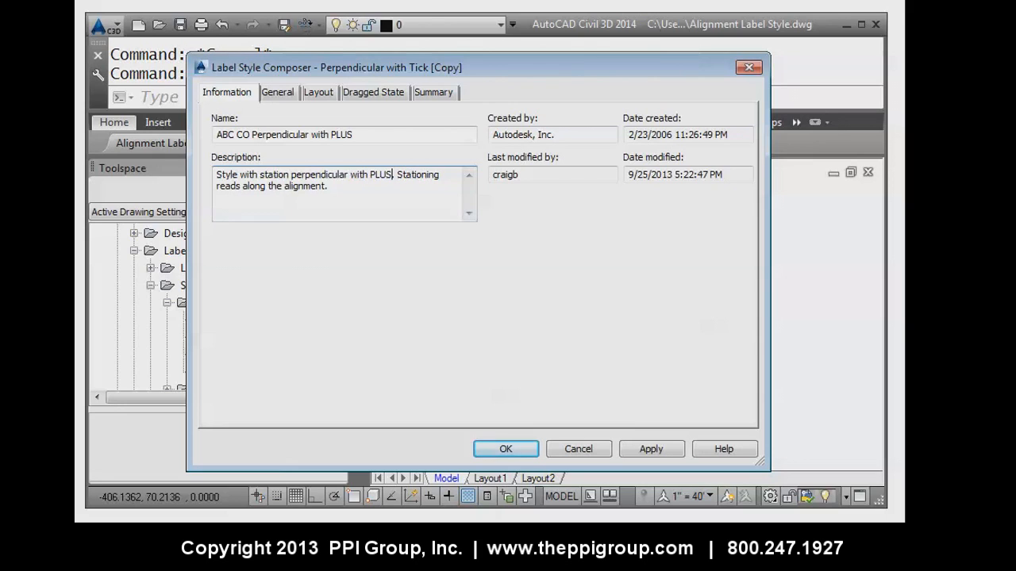
pyautogui.write('.')
# Set the label style's text style to ABC CO
pyautogui.click(279, 93)
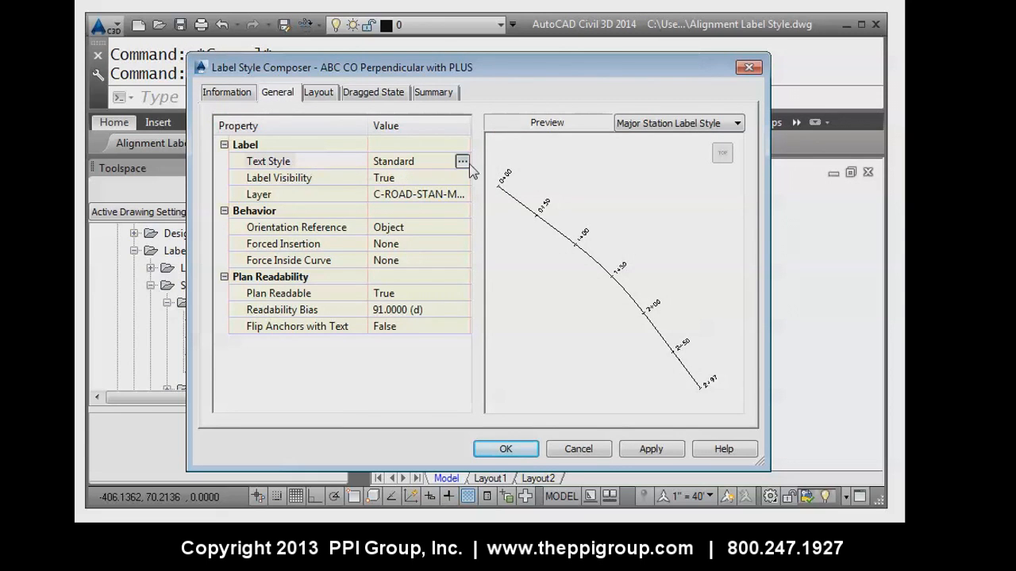
pyautogui.click(461, 161)
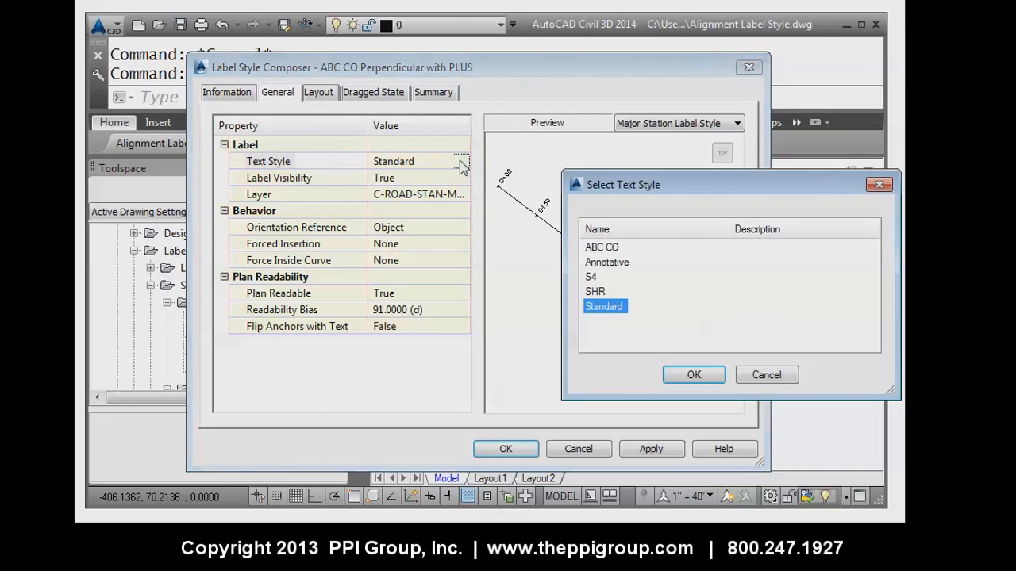
pyautogui.click(592, 247)
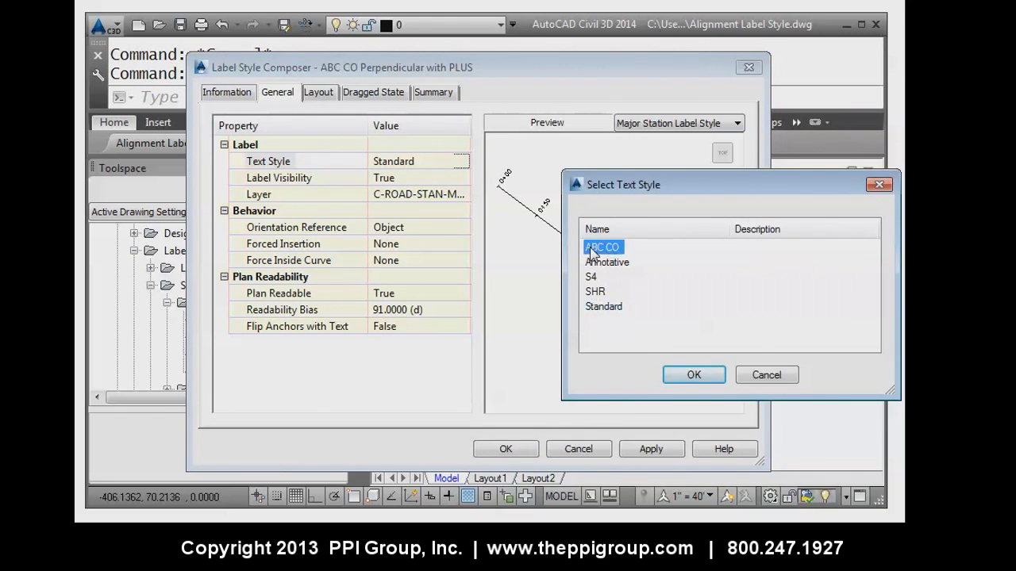
pyautogui.click(694, 374)
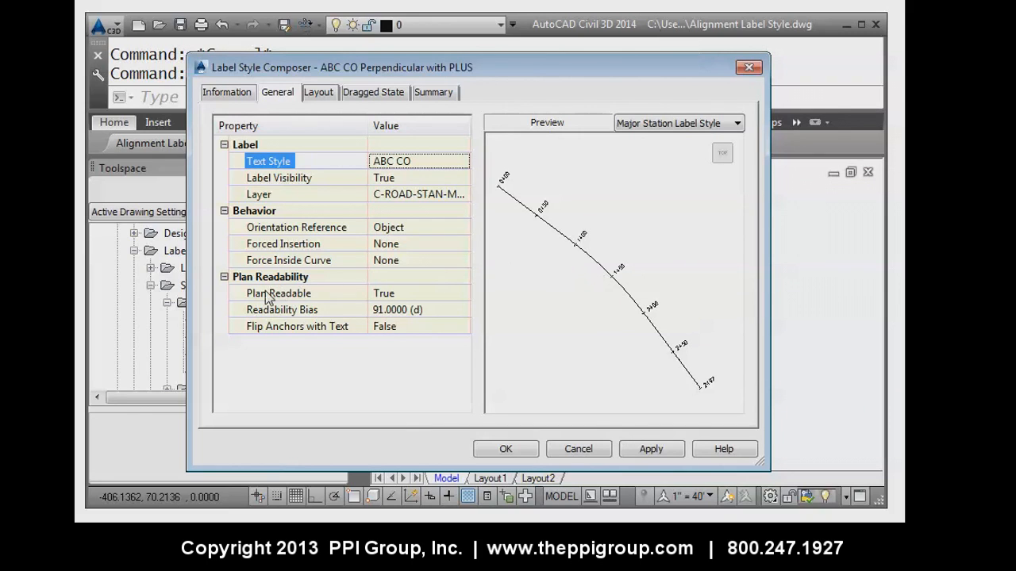
# Set the label style's Plan Readable property to False
pyautogui.click(419, 295)
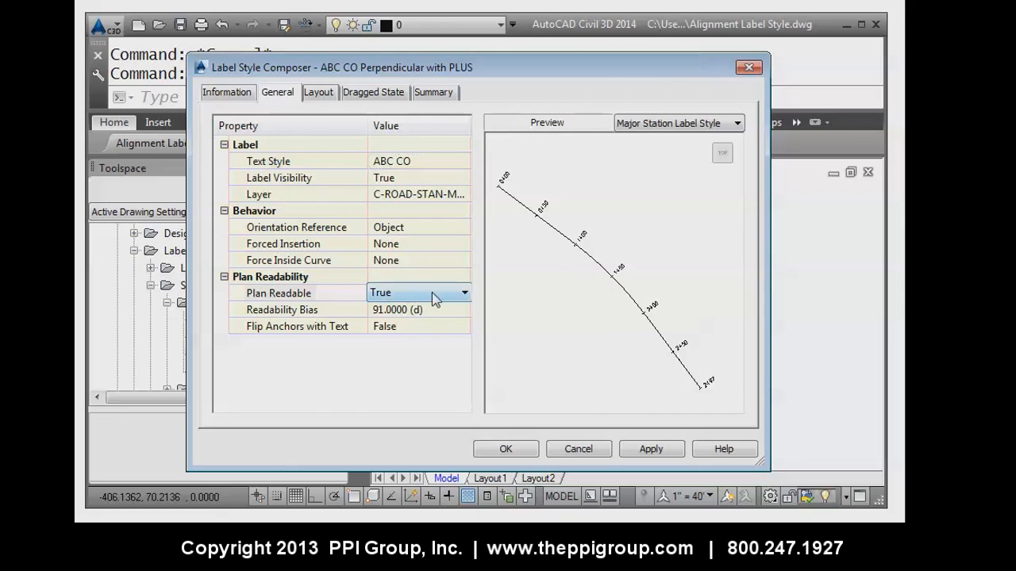
pyautogui.click(432, 292)
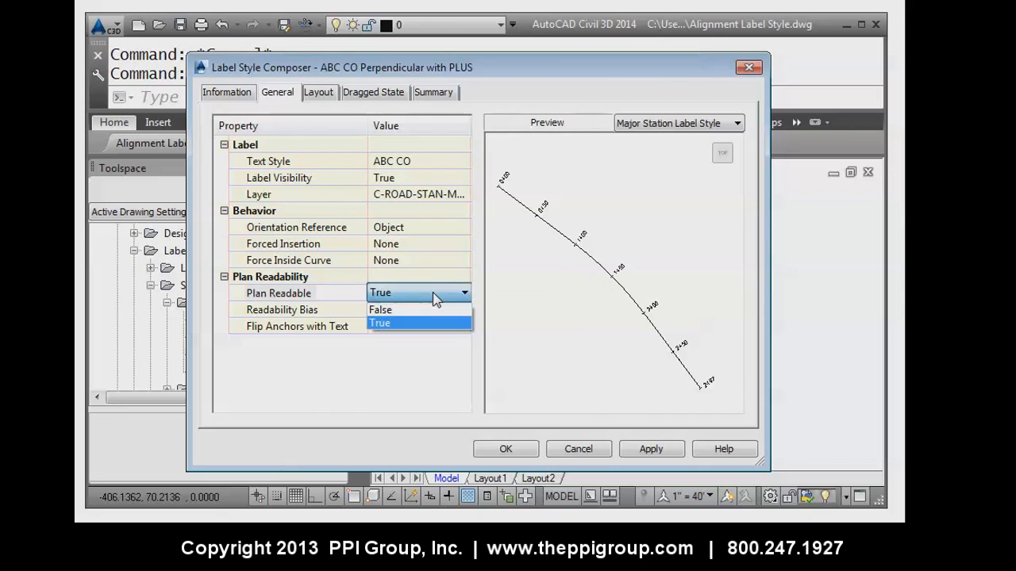
pyautogui.click(381, 310)
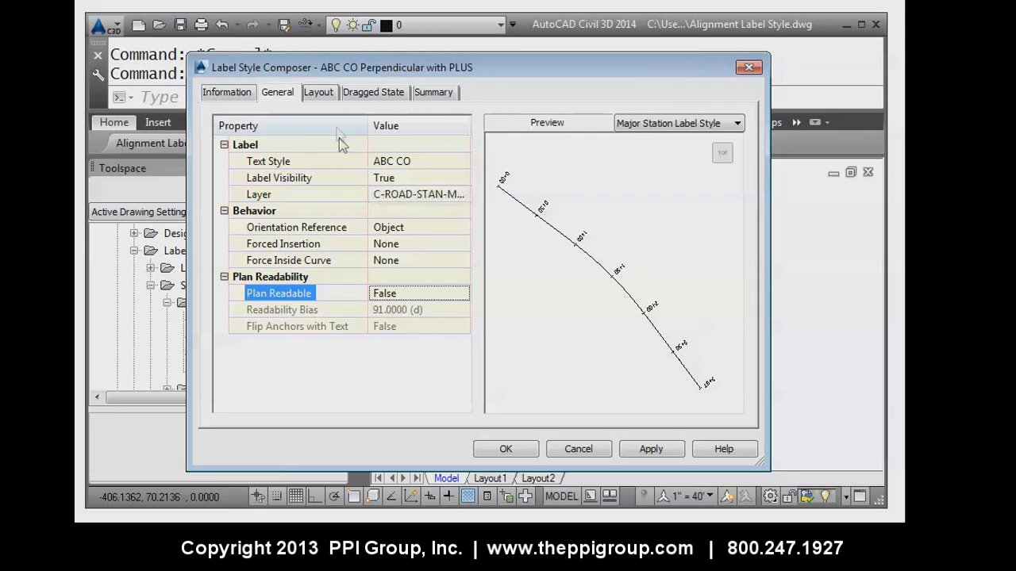
# Make two copies of the Station text component in the label style's layout
pyautogui.click(319, 94)
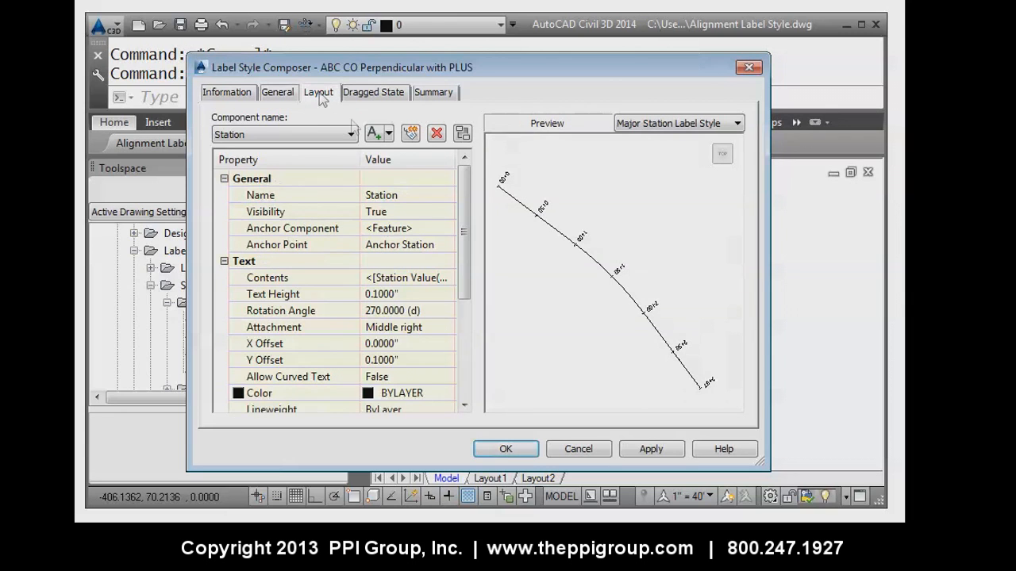
pyautogui.moveTo(585, 227); pyautogui.dragTo(660, 294, button='middle')
pyautogui.scroll(3, 628, 277)
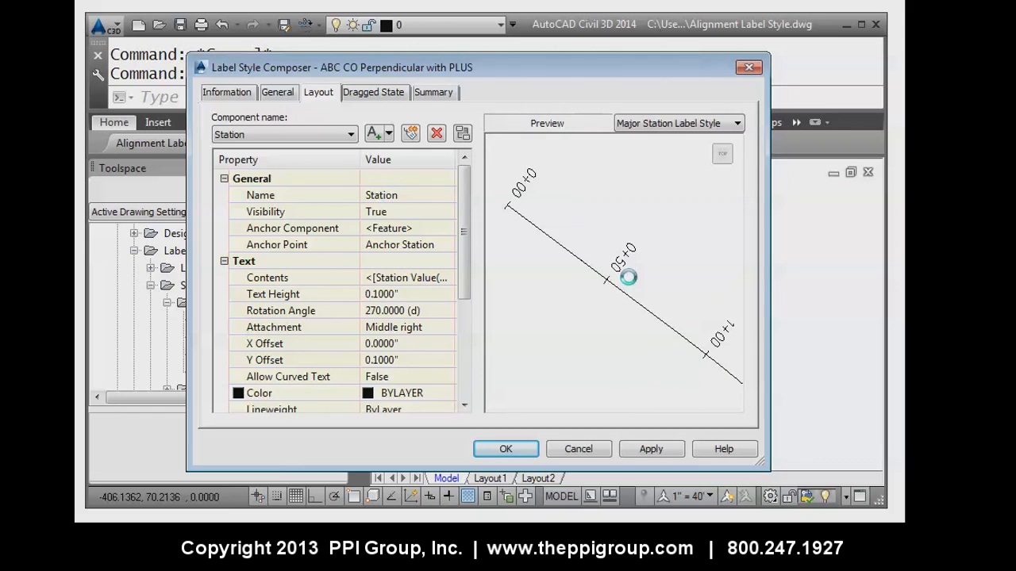
pyautogui.scroll(1, 627, 277)
pyautogui.scroll(-1, 628, 277)
pyautogui.moveTo(628, 277); pyautogui.dragTo(666, 308, button='middle')
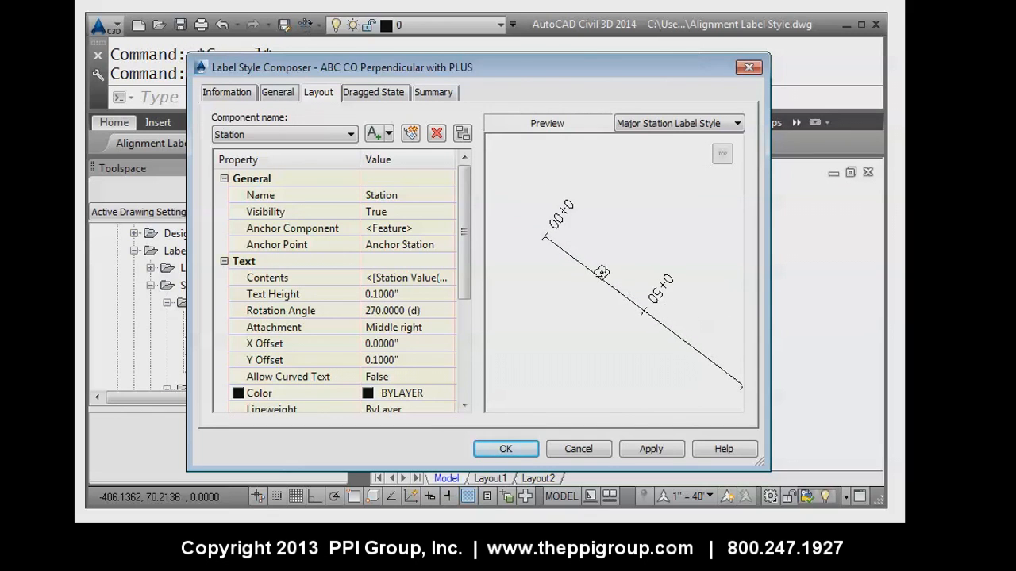
pyautogui.click(269, 134)
pyautogui.click(270, 134)
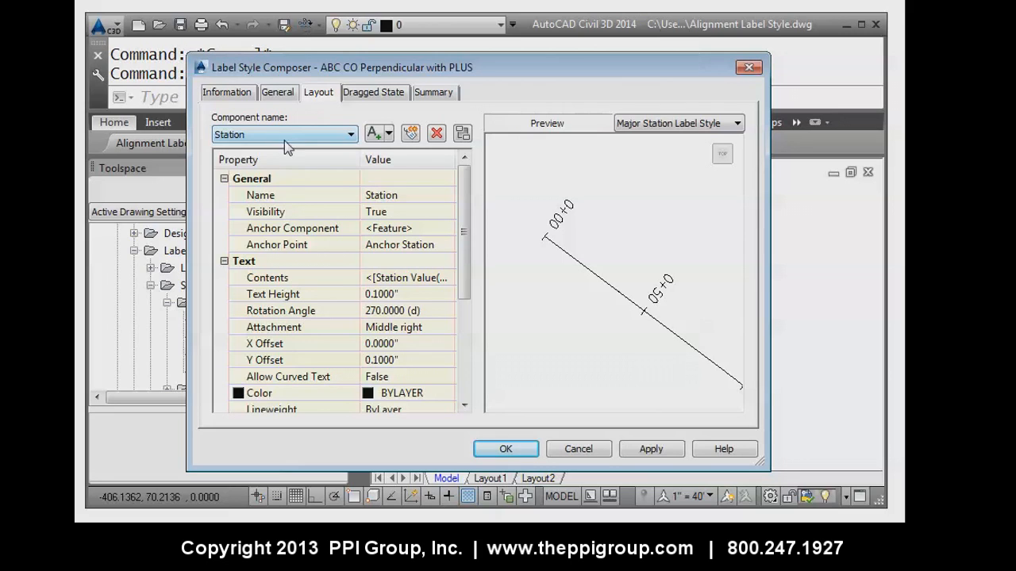
pyautogui.click(411, 134)
pyautogui.click(411, 134)
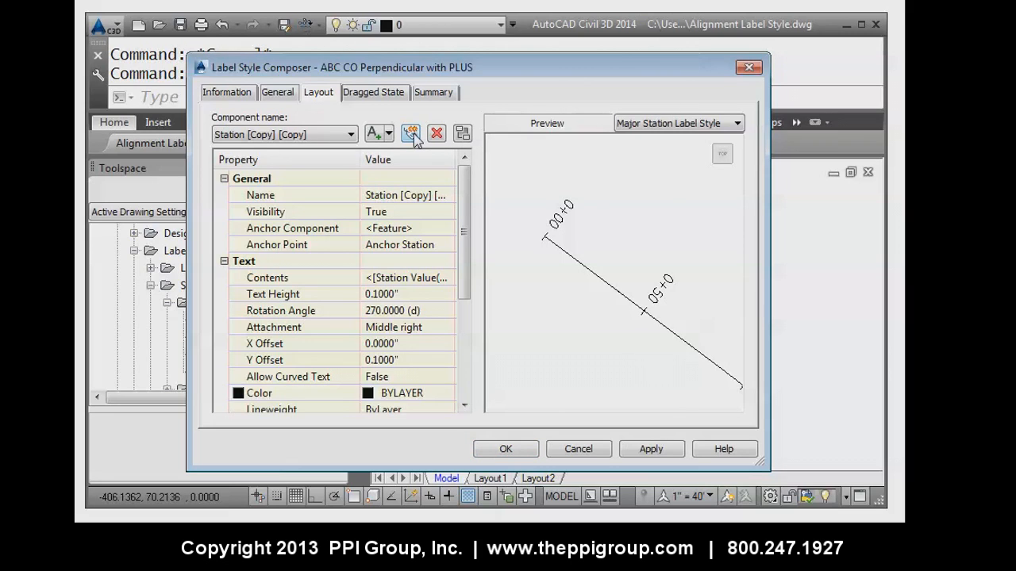
# Rename the original Station text component as Station +
pyautogui.click(341, 135)
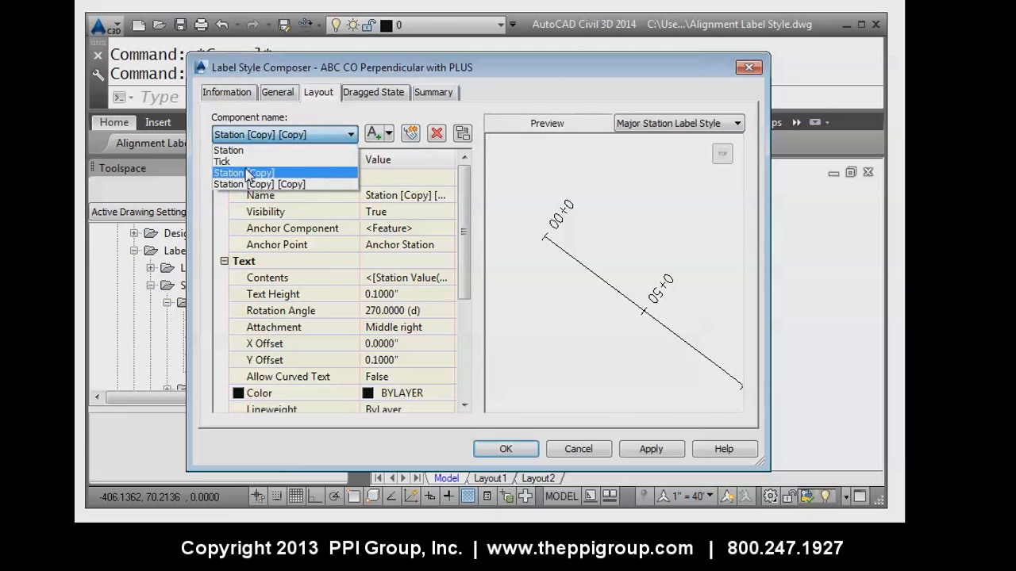
pyautogui.click(230, 150)
pyautogui.click(407, 195)
pyautogui.click(410, 195)
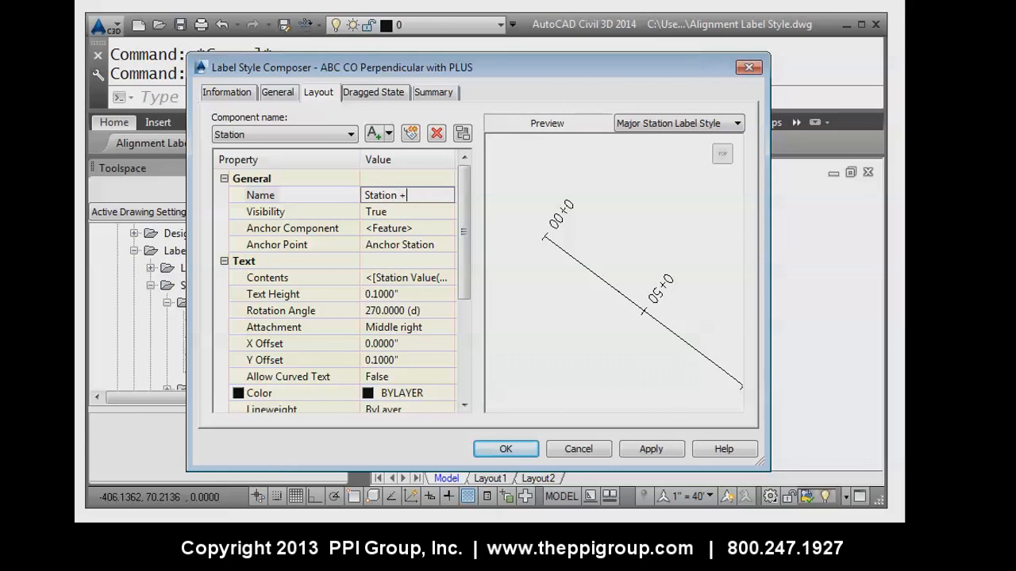
pyautogui.write('+')
pyautogui.click(401, 218)
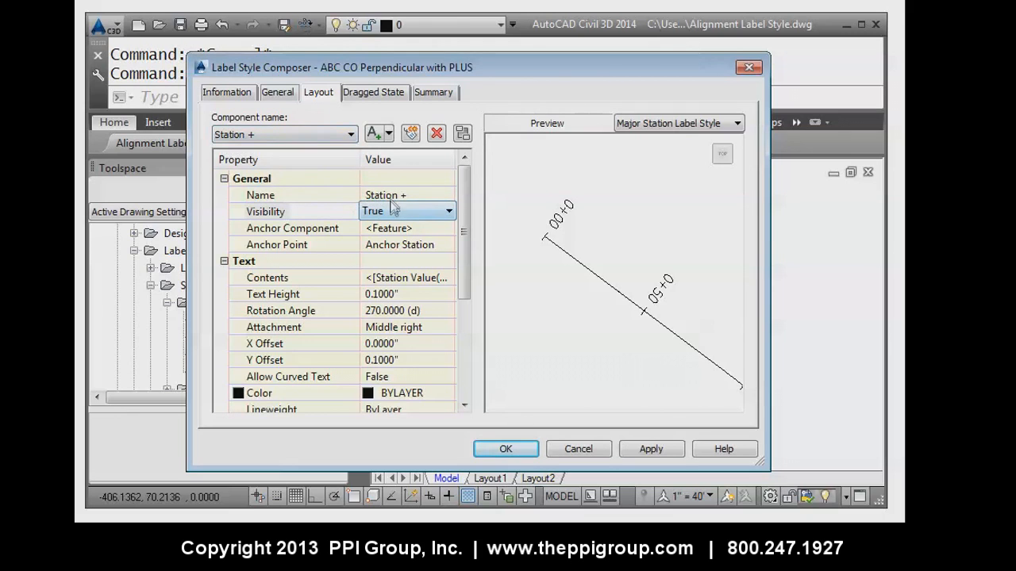
# Rename the Station [Copy] text component as + 00
pyautogui.click(302, 137)
pyautogui.click(261, 178)
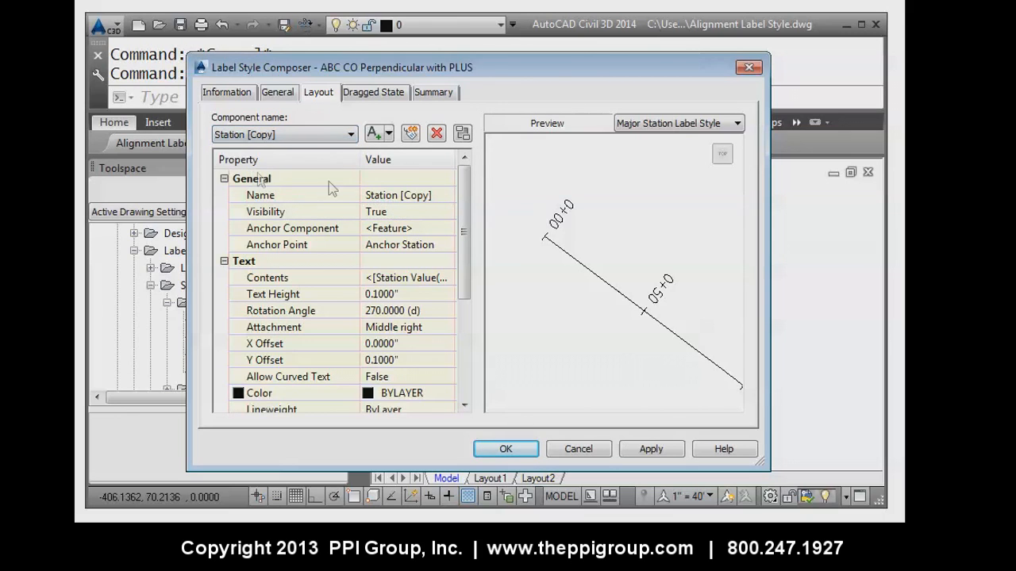
pyautogui.click(429, 195)
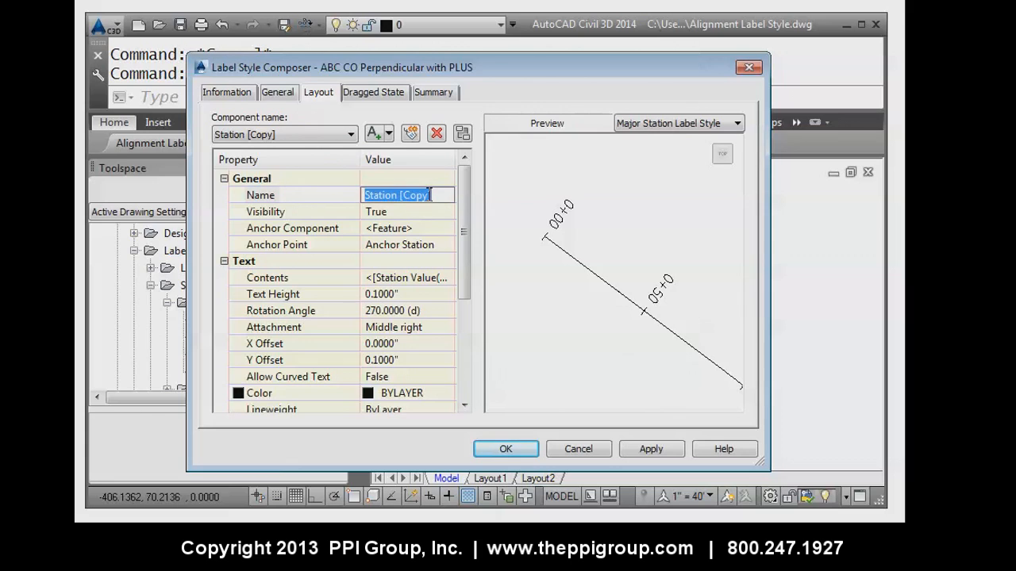
pyautogui.write('+ 0')
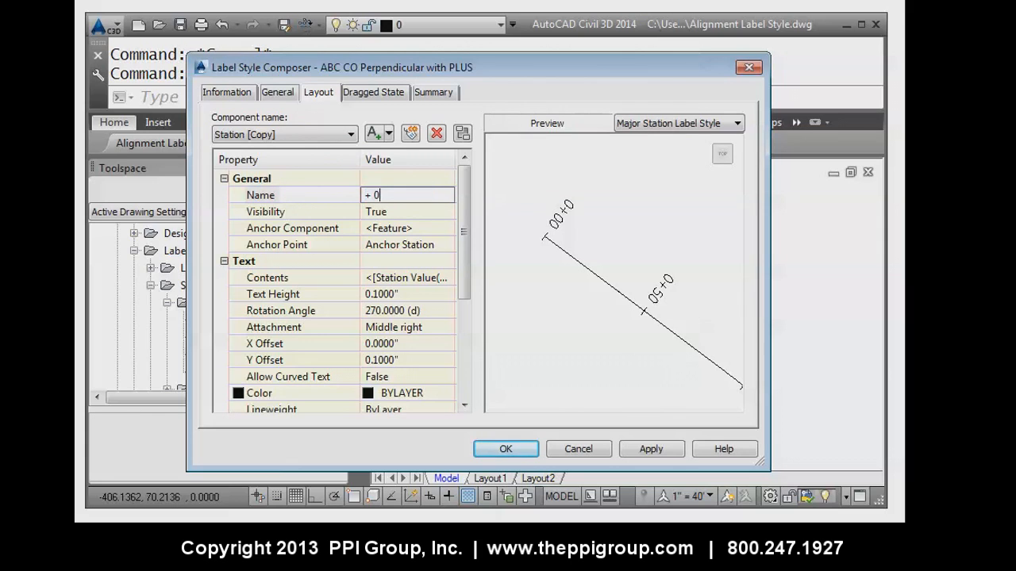
pyautogui.write('0')
pyautogui.click(442, 211)
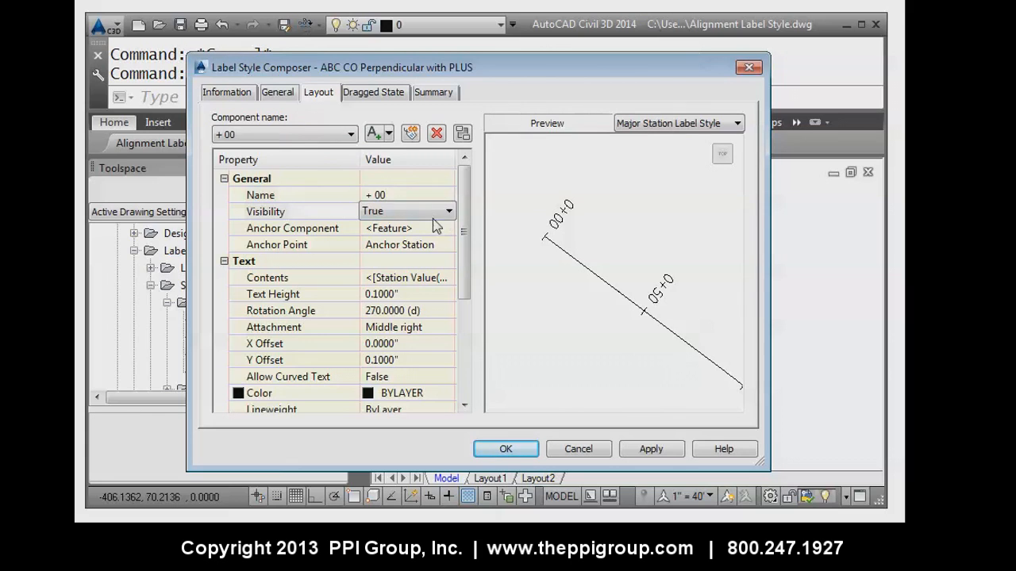
# Rename the Station [Copy] [Copy] text component as + and apply the changes to the label style
pyautogui.click(299, 140)
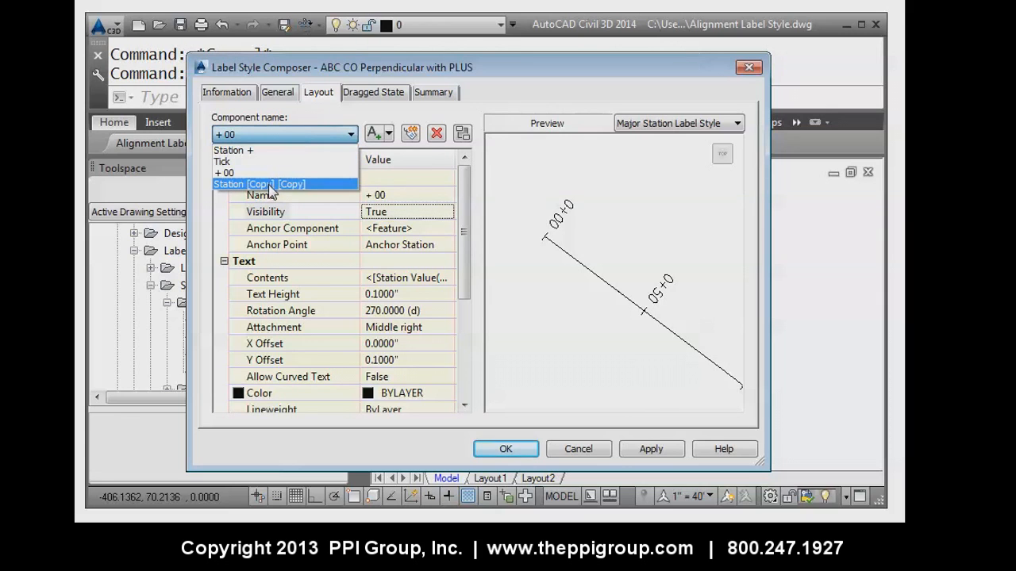
pyautogui.click(269, 187)
pyautogui.click(379, 197)
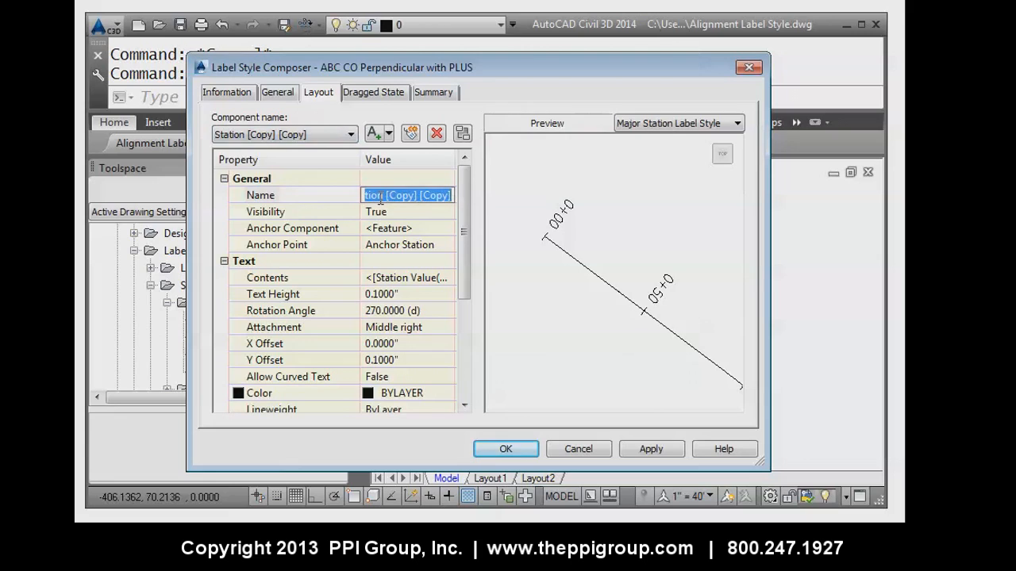
pyautogui.write('+')
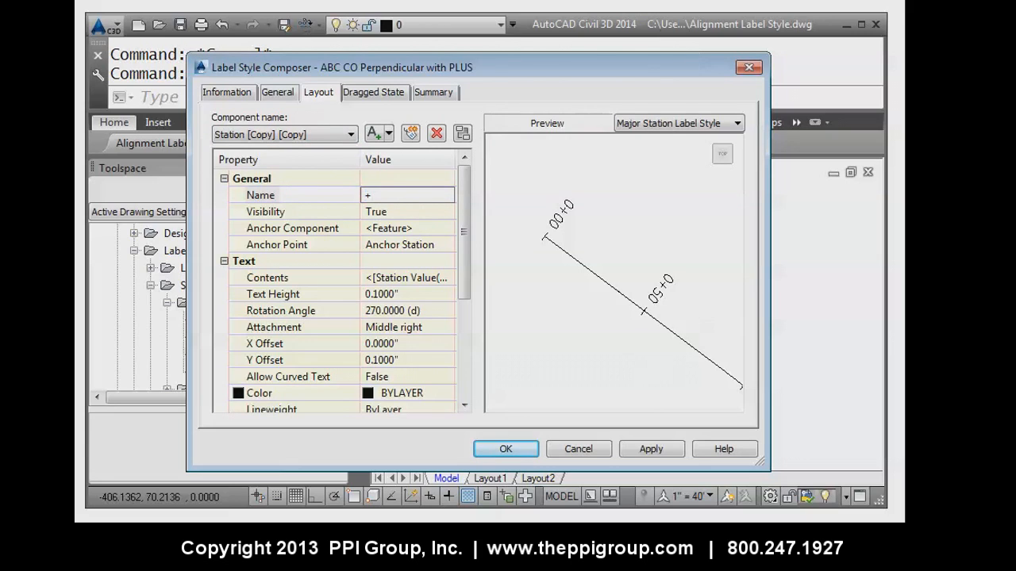
pyautogui.click(390, 212)
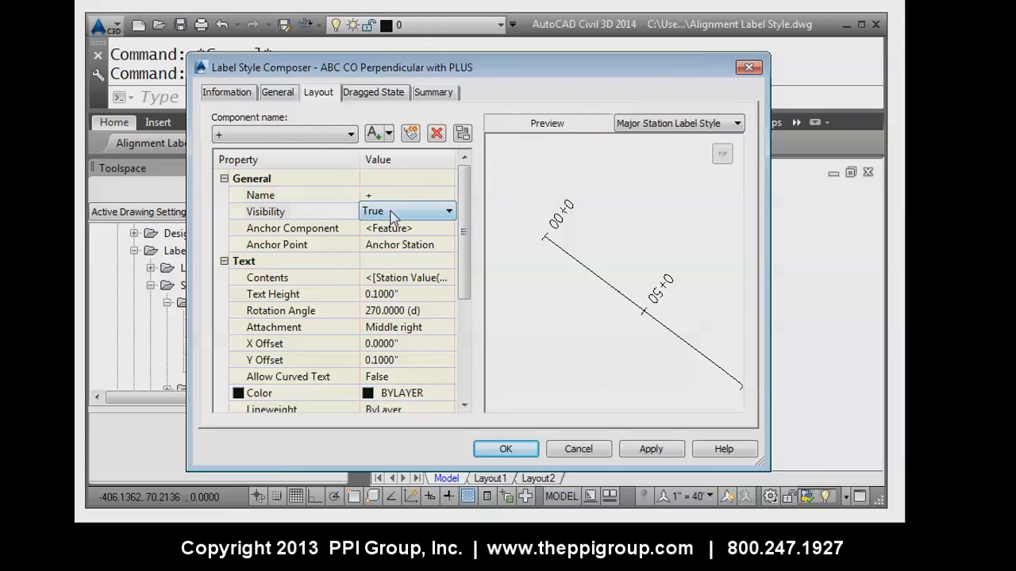
pyautogui.click(649, 449)
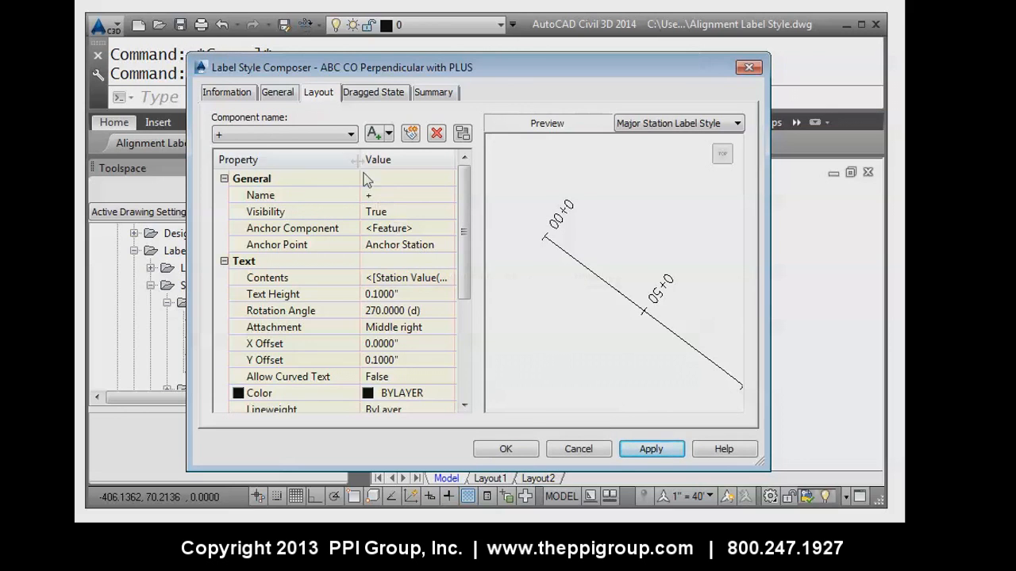
# Open the + 00 component's contents for editing and set the Station Value precision to 0.01
pyautogui.click(313, 137)
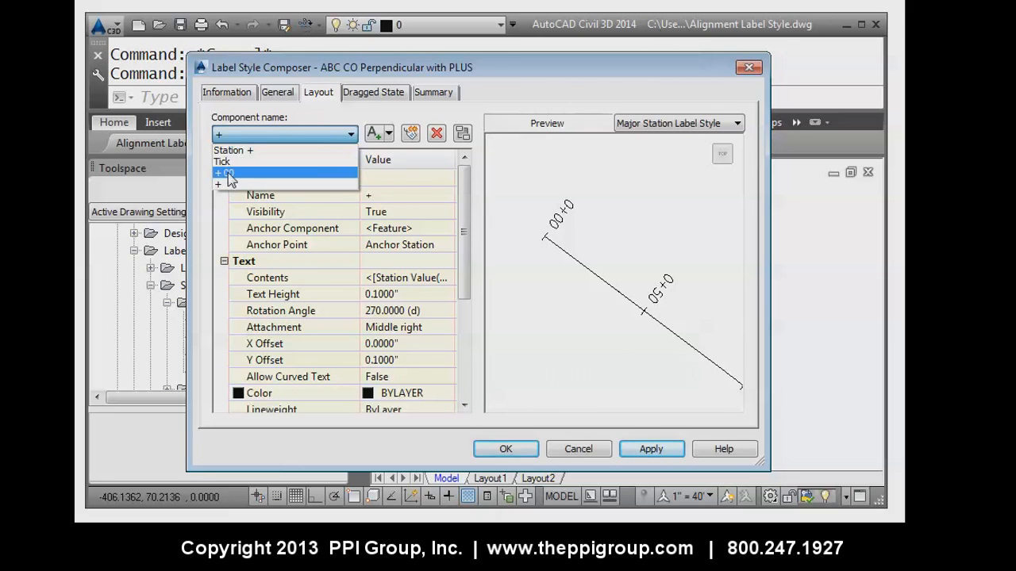
pyautogui.click(229, 174)
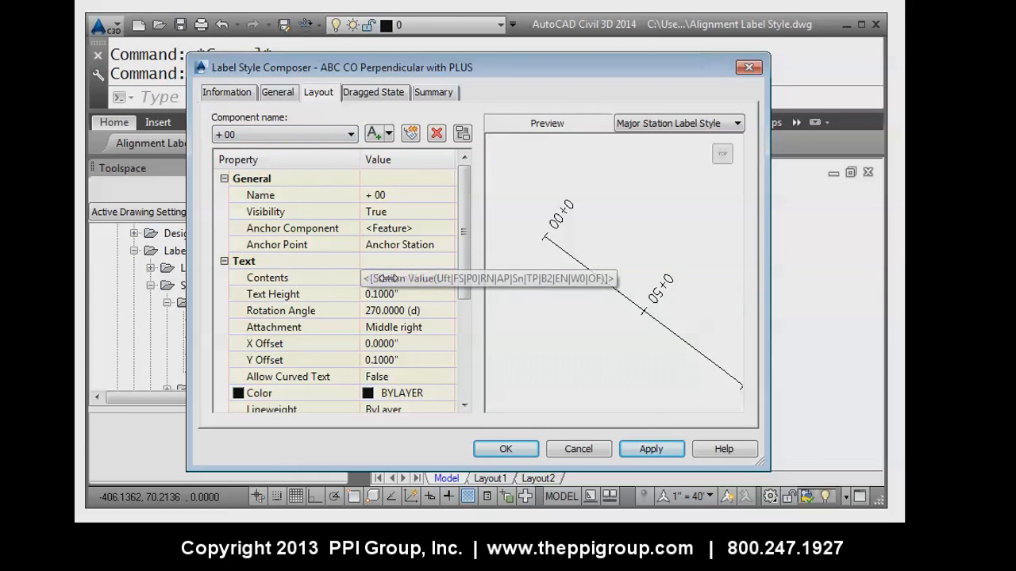
pyautogui.click(425, 280)
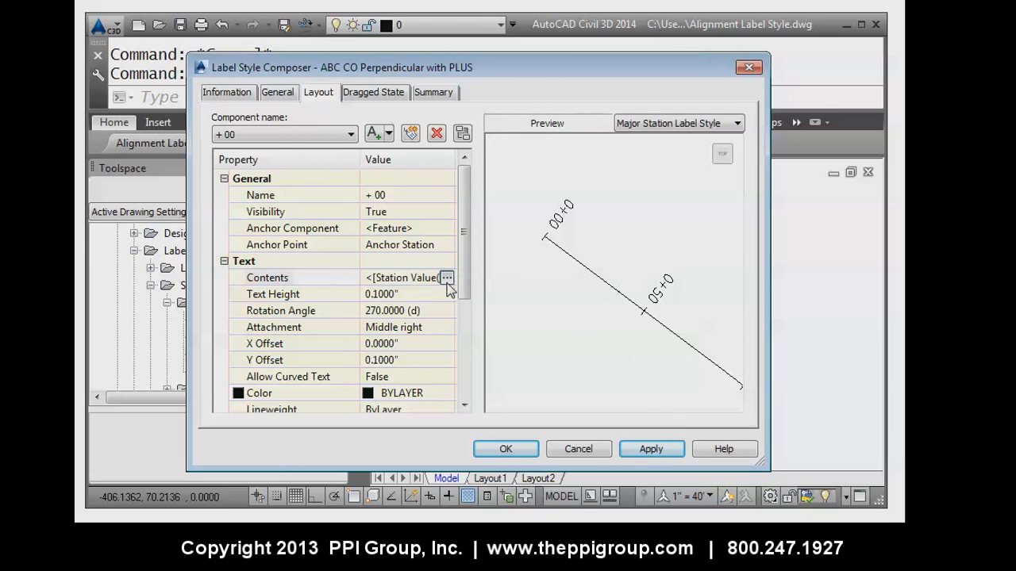
pyautogui.click(446, 278)
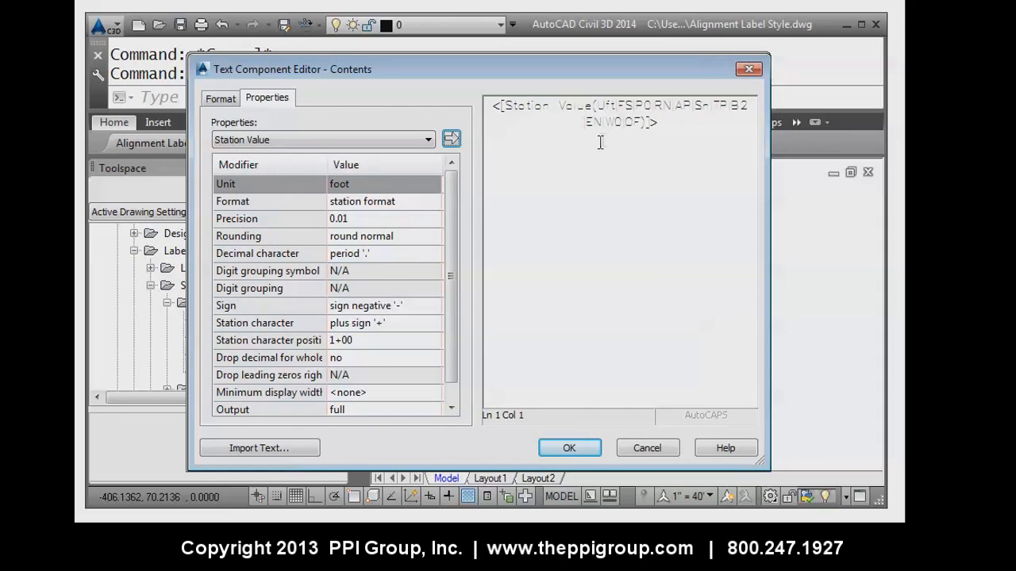
pyautogui.click(618, 107)
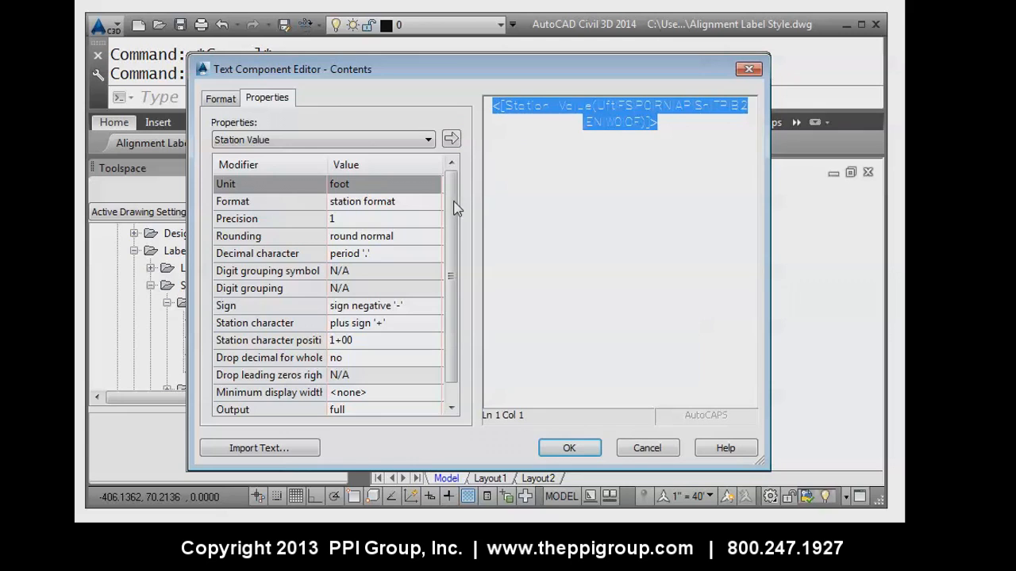
pyautogui.click(340, 217)
pyautogui.click(350, 217)
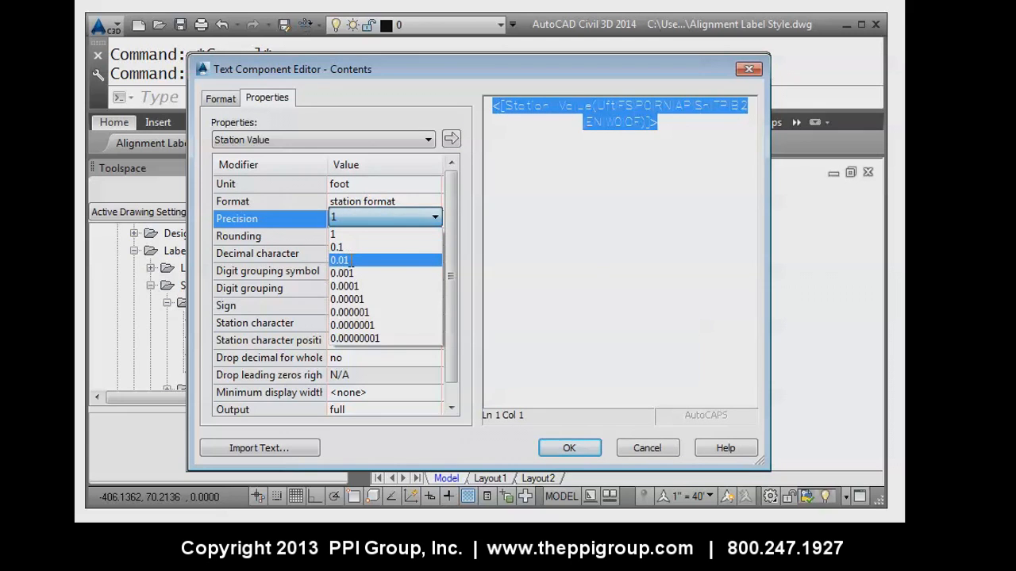
pyautogui.click(349, 259)
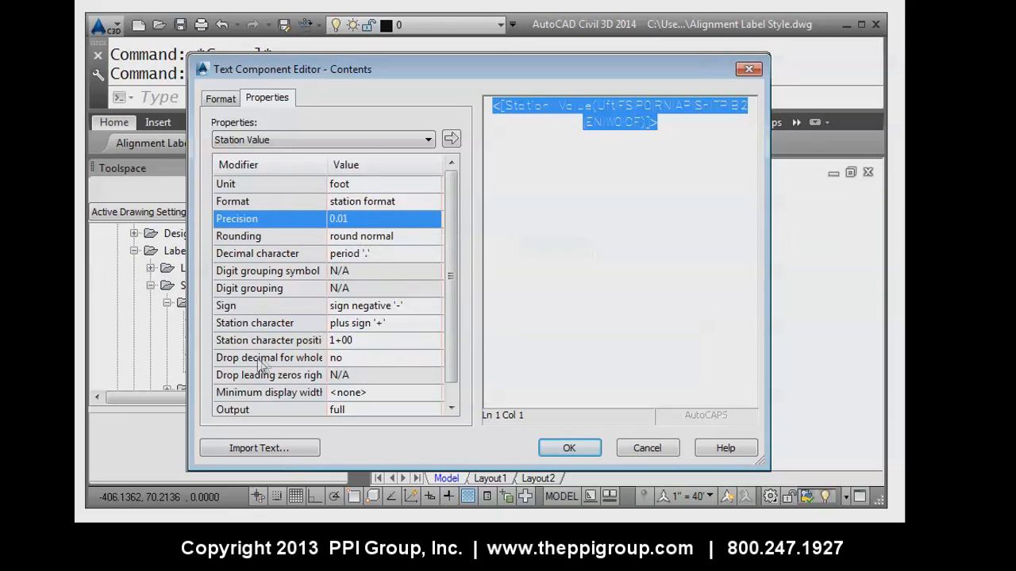
# Set the Station Value to drop decimals for whole numbers and output right of station character, and update the + 00 contents with it
pyautogui.click(345, 358)
pyautogui.click(346, 358)
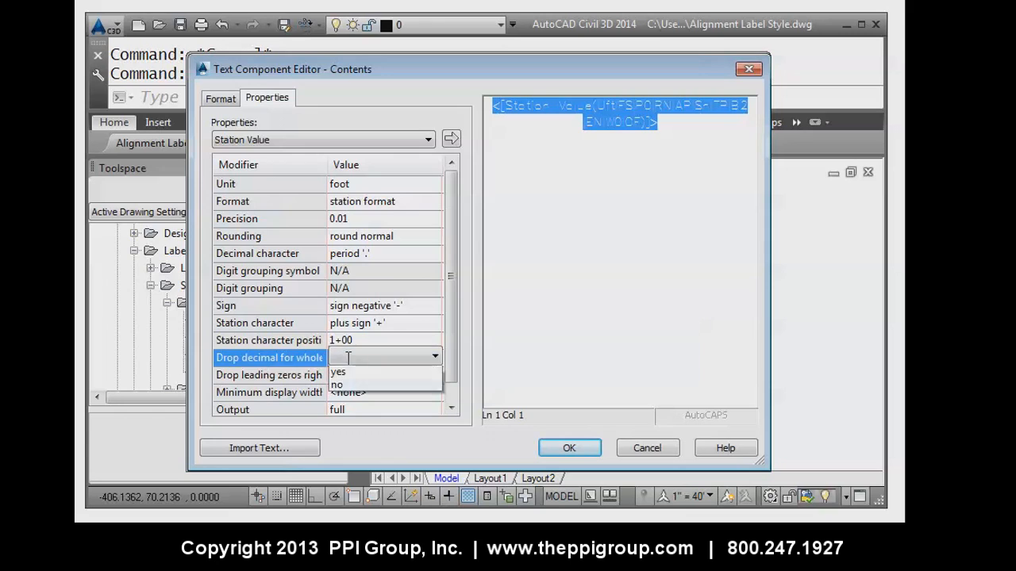
pyautogui.click(343, 373)
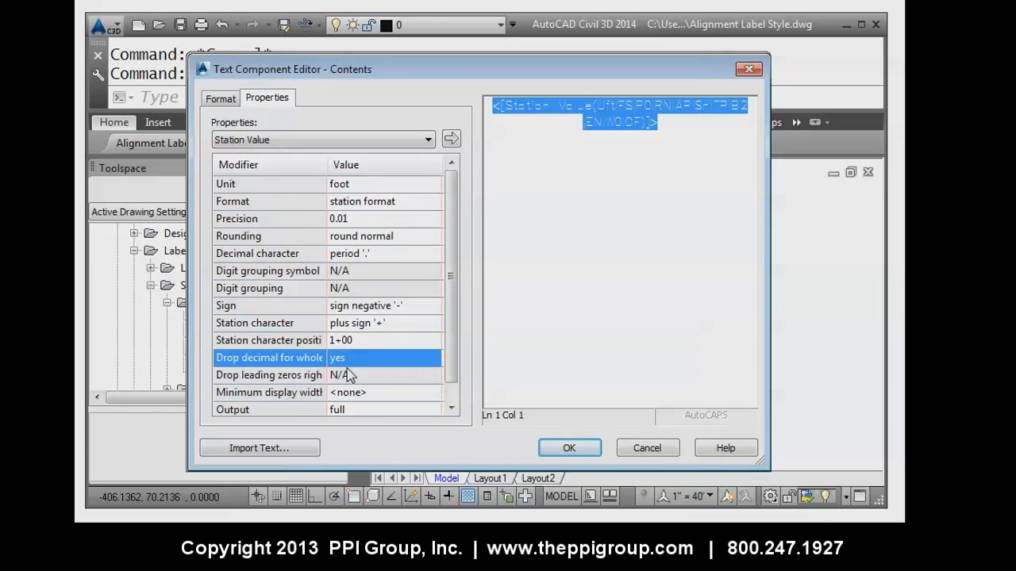
pyautogui.click(346, 409)
pyautogui.click(353, 409)
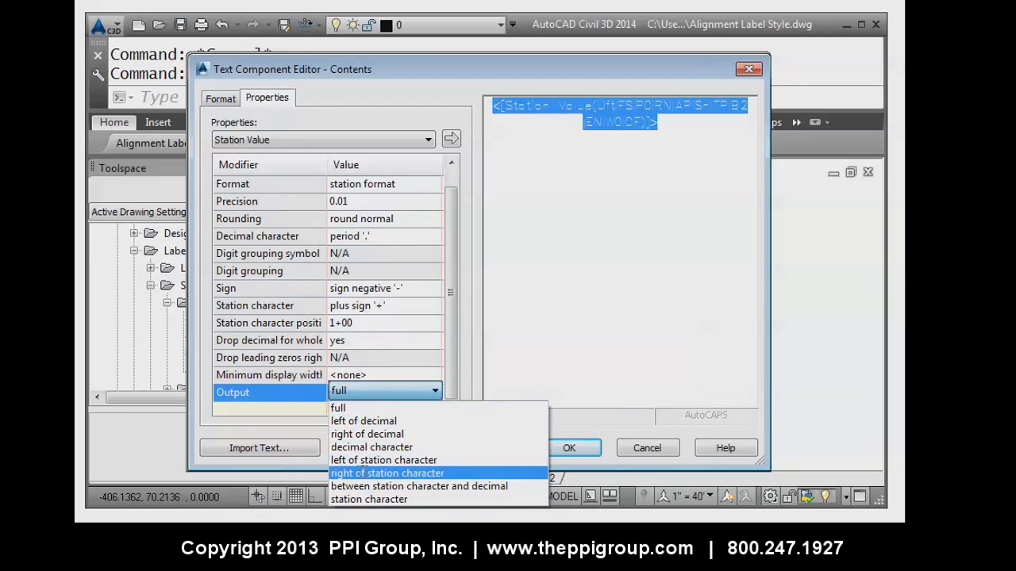
pyautogui.click(383, 474)
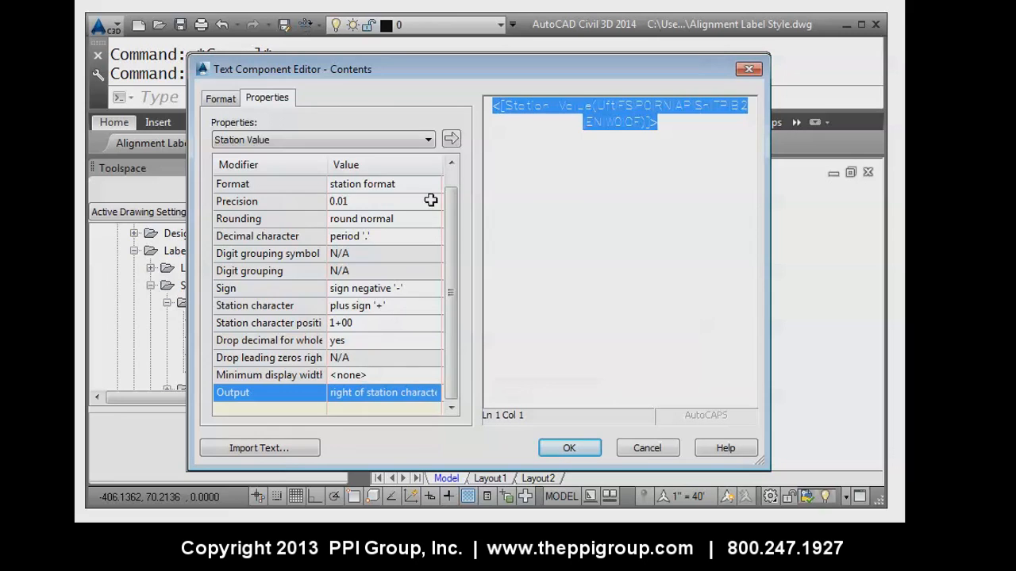
pyautogui.click(451, 140)
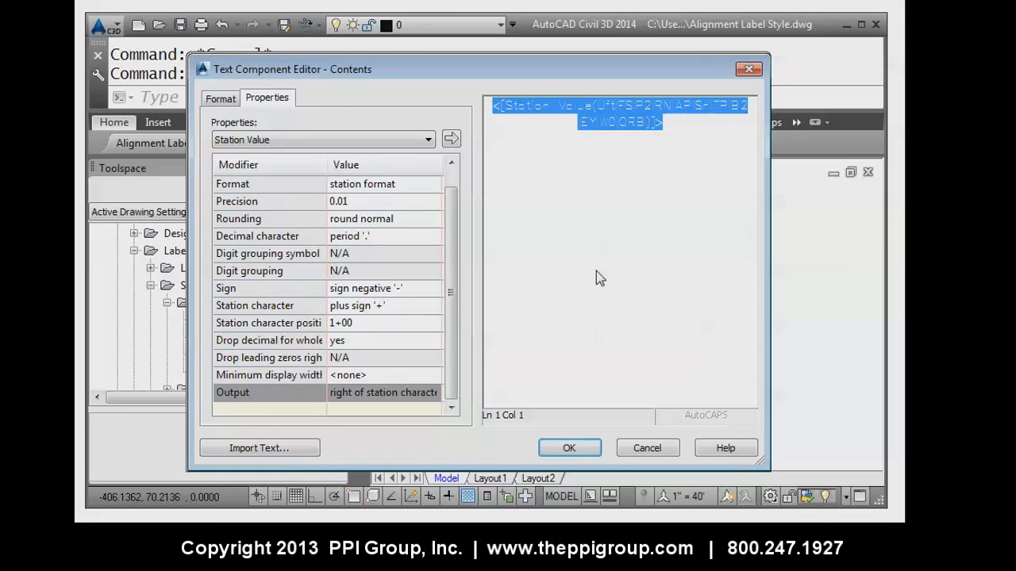
pyautogui.click(578, 449)
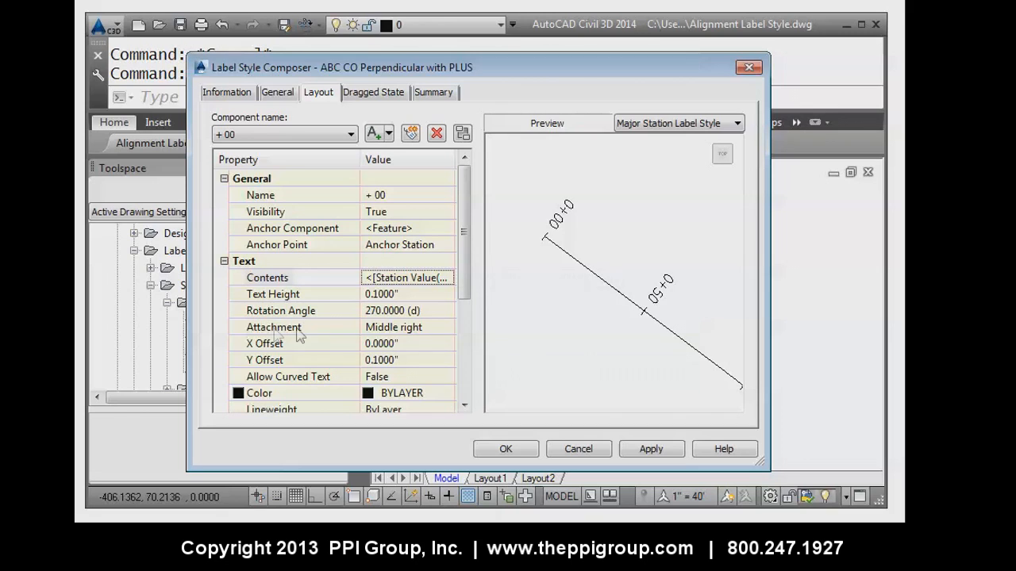
# Set the + 00 component's attachment to Middle left and its Y offset to -0.05", and apply the changes
pyautogui.click(421, 332)
pyautogui.click(423, 333)
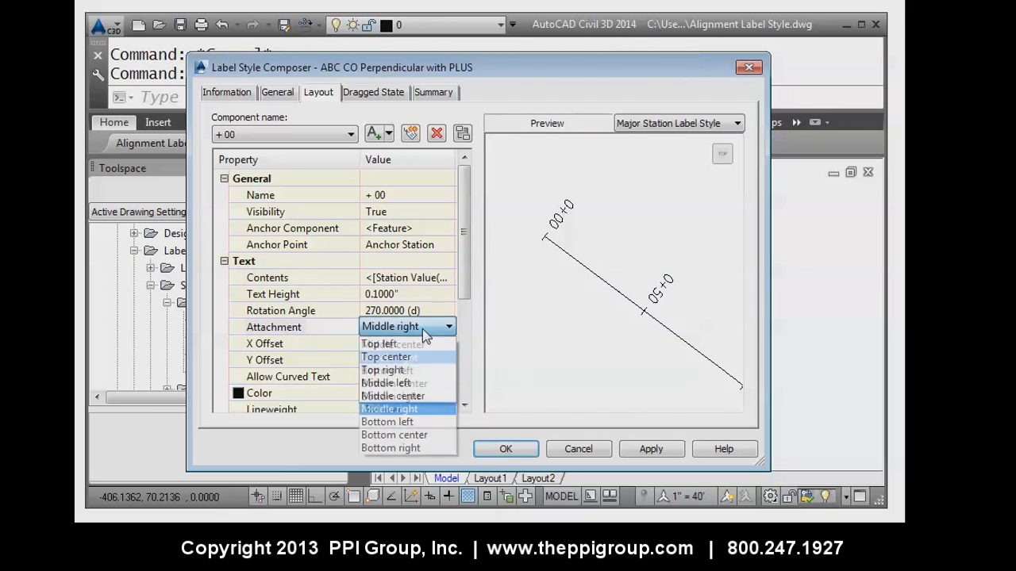
pyautogui.click(410, 384)
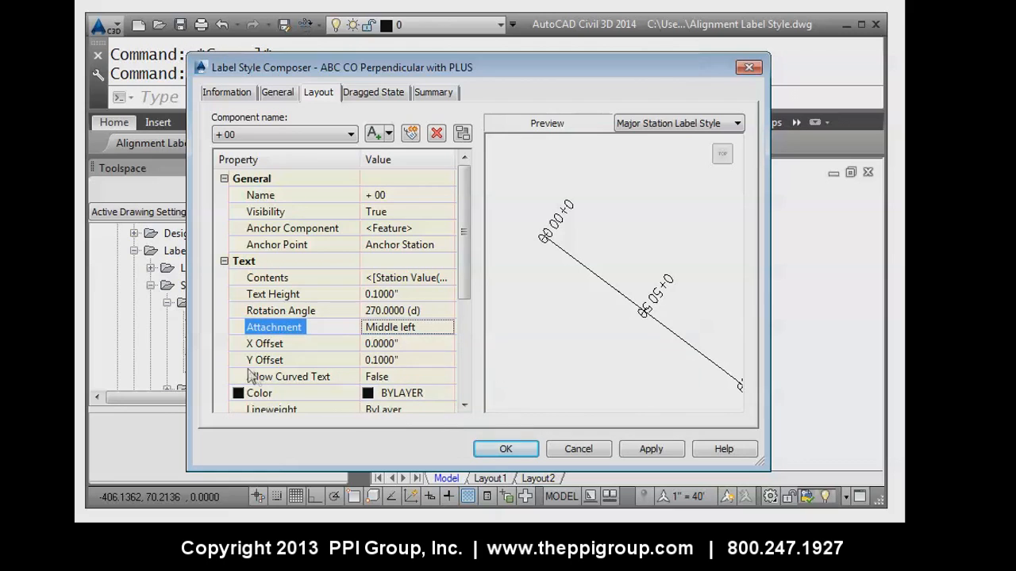
pyautogui.click(365, 361)
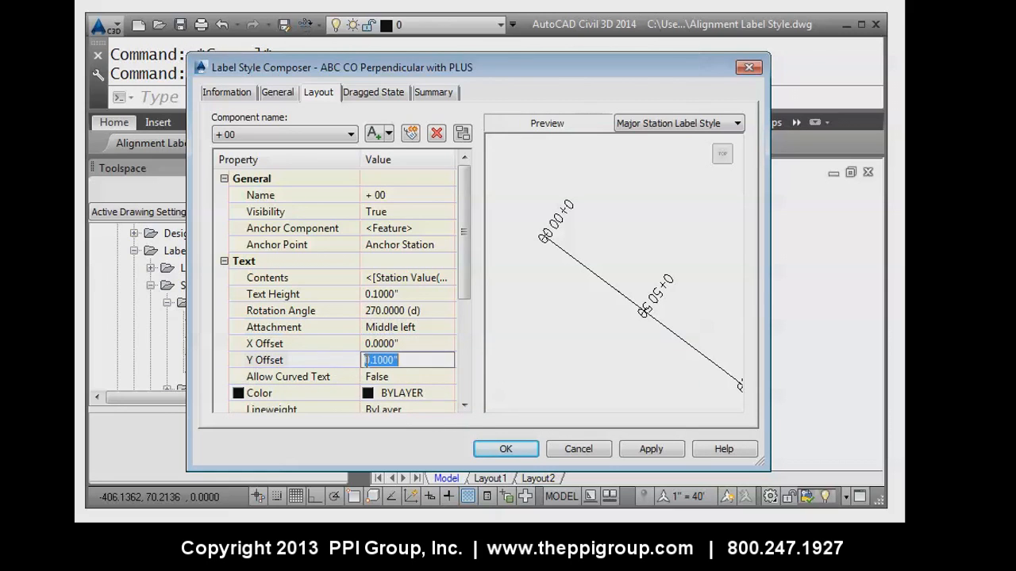
pyautogui.write('-')
pyautogui.click(646, 449)
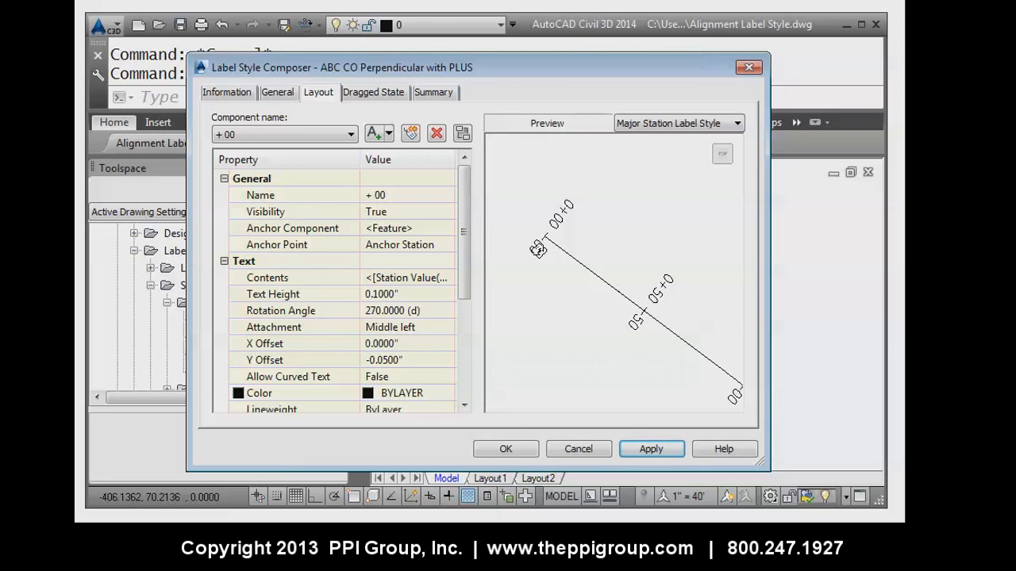
# Replace the Station Value field in the + component's contents with a plain + character
pyautogui.click(253, 137)
pyautogui.click(223, 184)
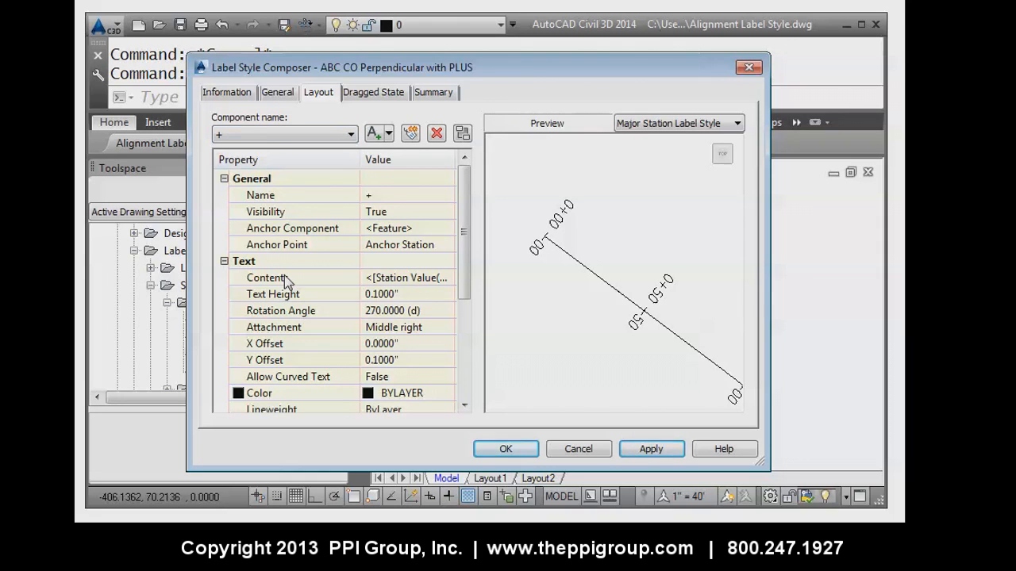
pyautogui.click(428, 279)
pyautogui.click(446, 278)
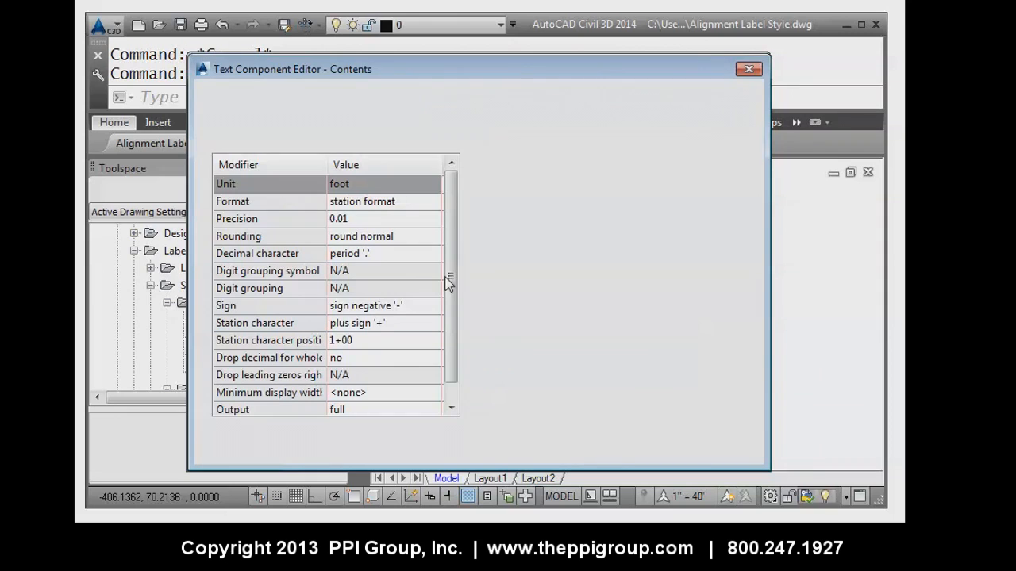
pyautogui.click(628, 117)
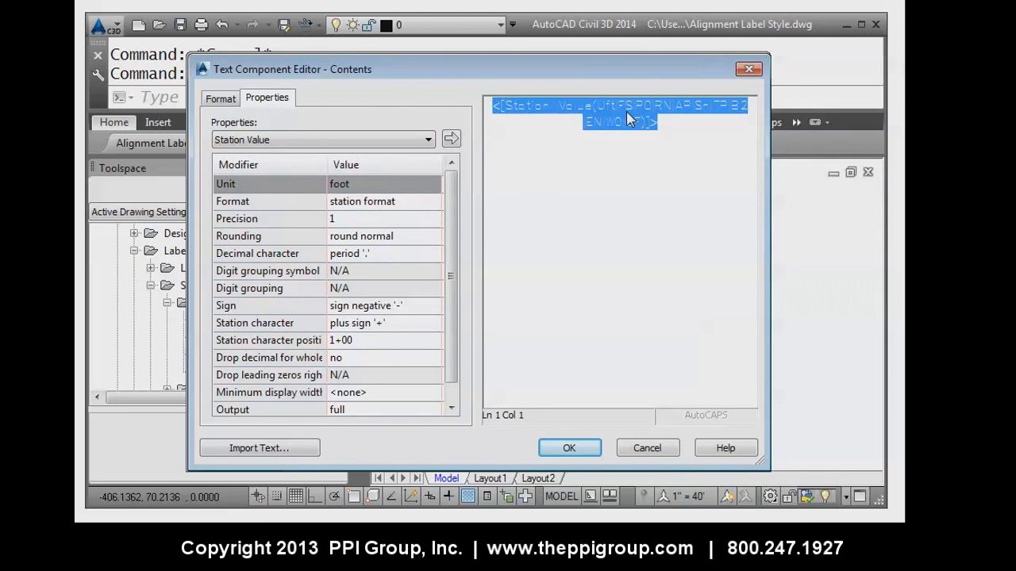
pyautogui.press('Delete')
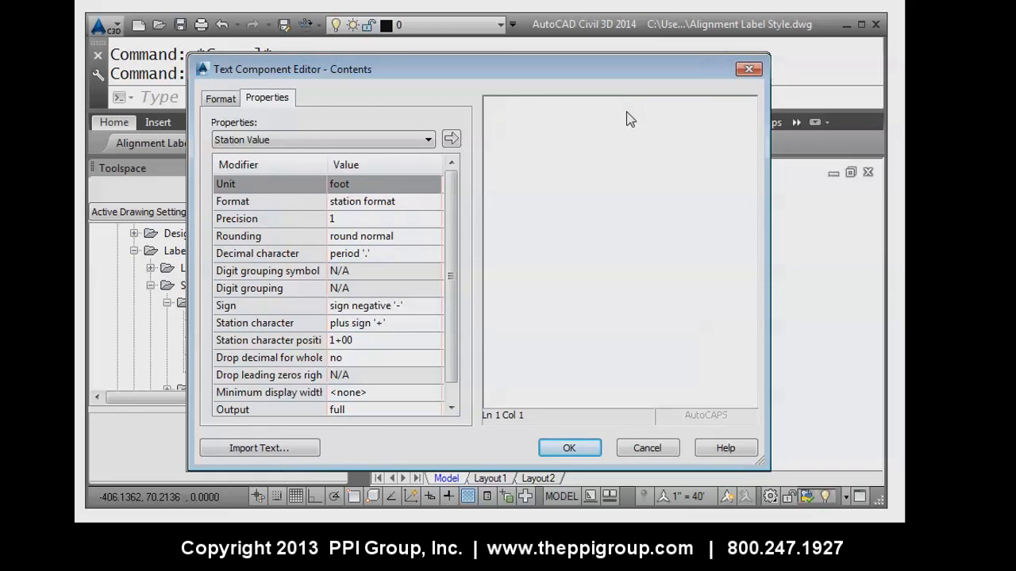
pyautogui.write('-')
pyautogui.click(572, 449)
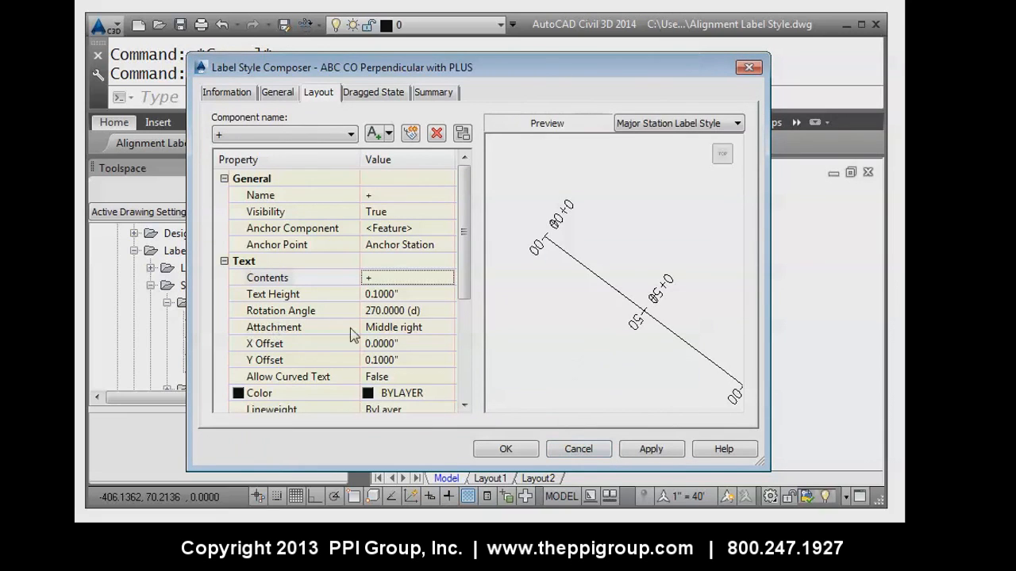
# Set the + component's attachment to Middle center and its Y offset to 0
pyautogui.click(426, 331)
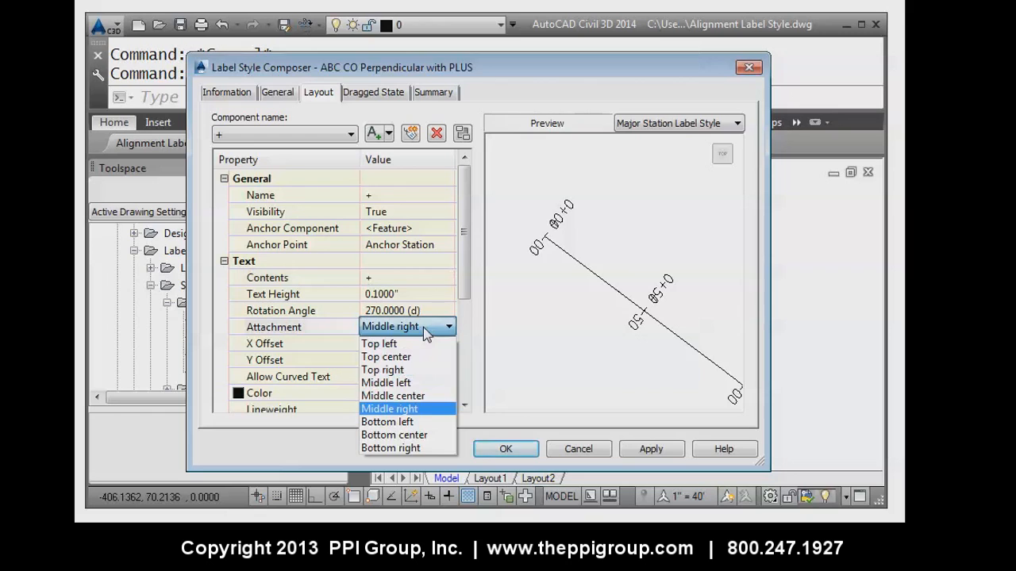
pyautogui.click(403, 396)
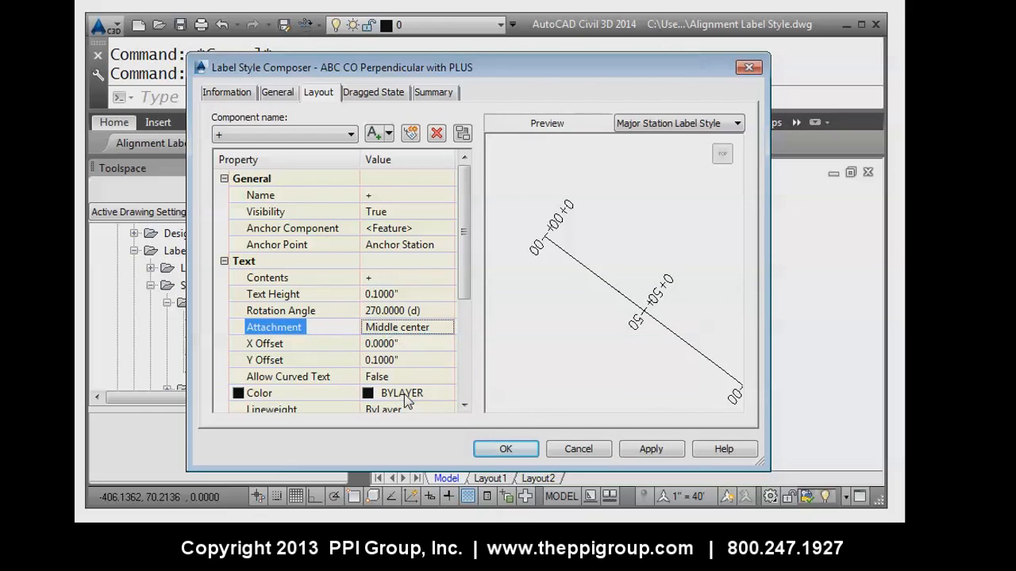
pyautogui.click(411, 361)
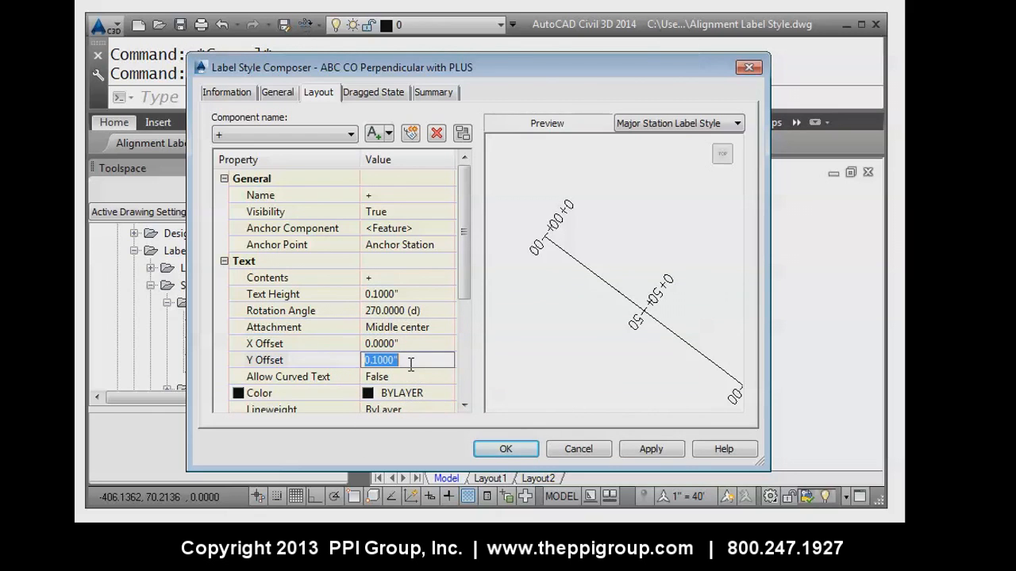
pyautogui.write('0')
# Turn on the background mask for the + component's border by setting it to True
pyautogui.moveTo(464, 269); pyautogui.dragTo(465, 330)
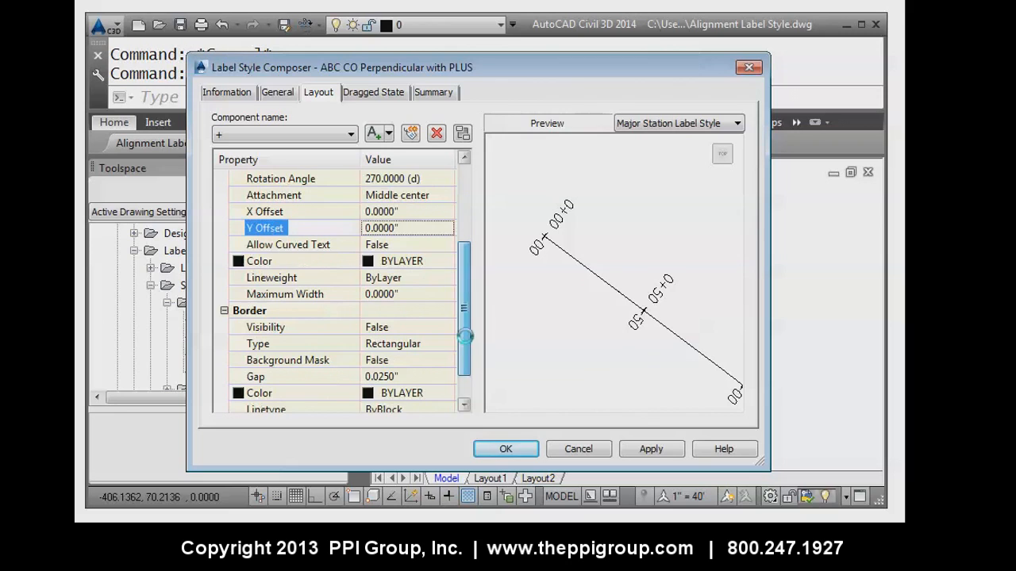
pyautogui.click(391, 364)
pyautogui.click(392, 362)
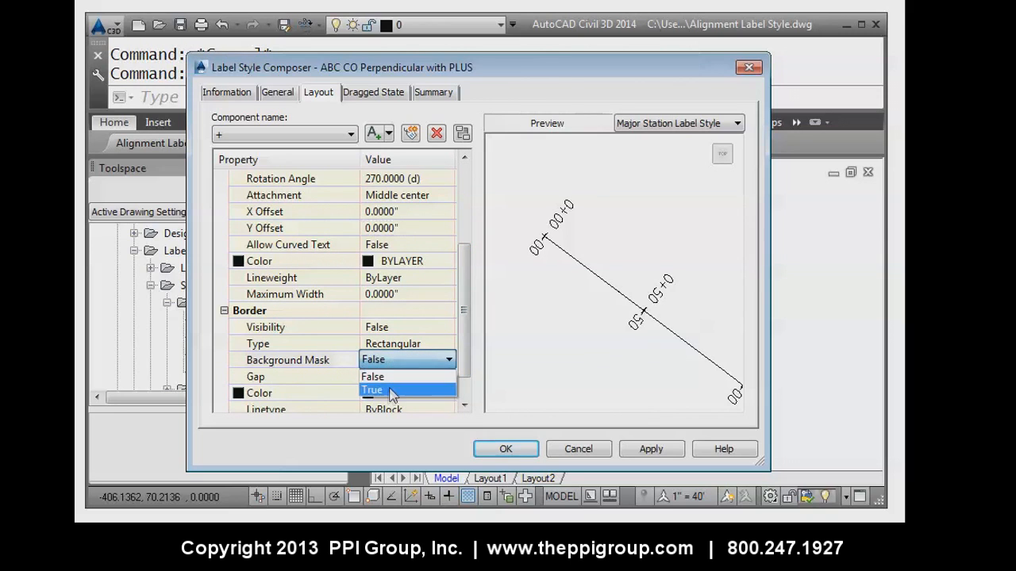
pyautogui.click(389, 390)
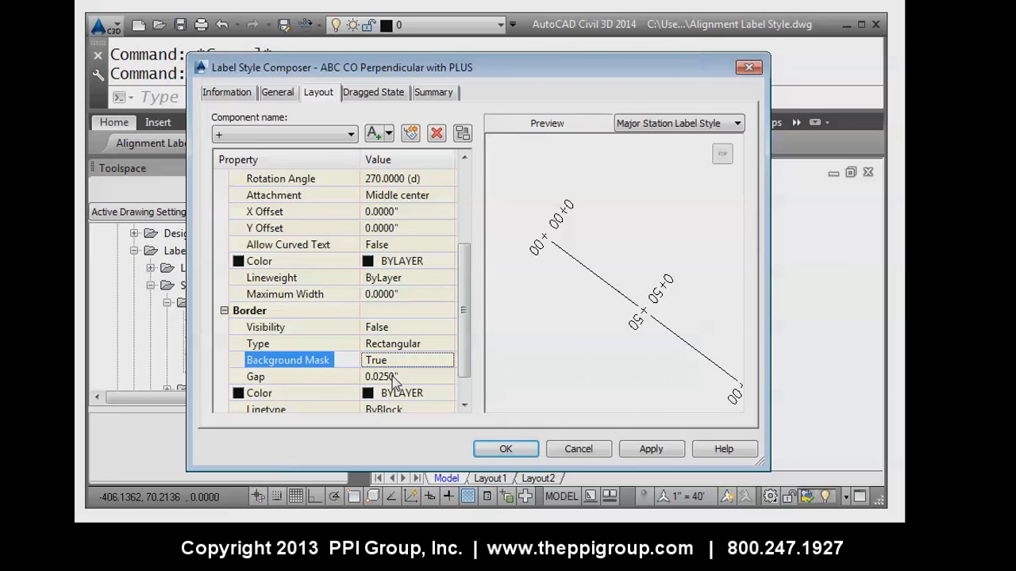
# Update the Station + component's contents so the Station Value outputs only the part left of station character
pyautogui.moveTo(459, 329); pyautogui.dragTo(465, 262)
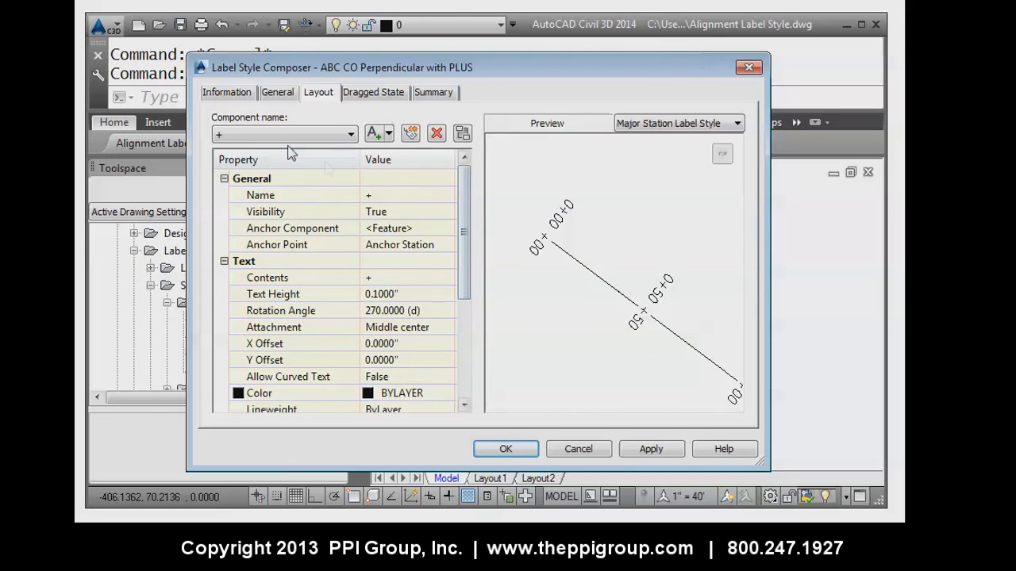
pyautogui.click(247, 134)
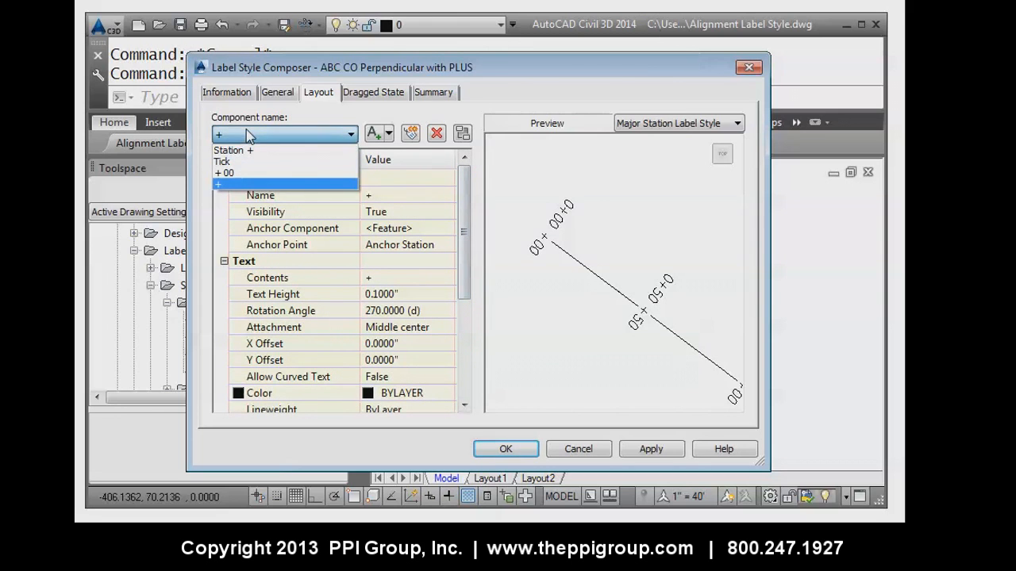
pyautogui.click(234, 151)
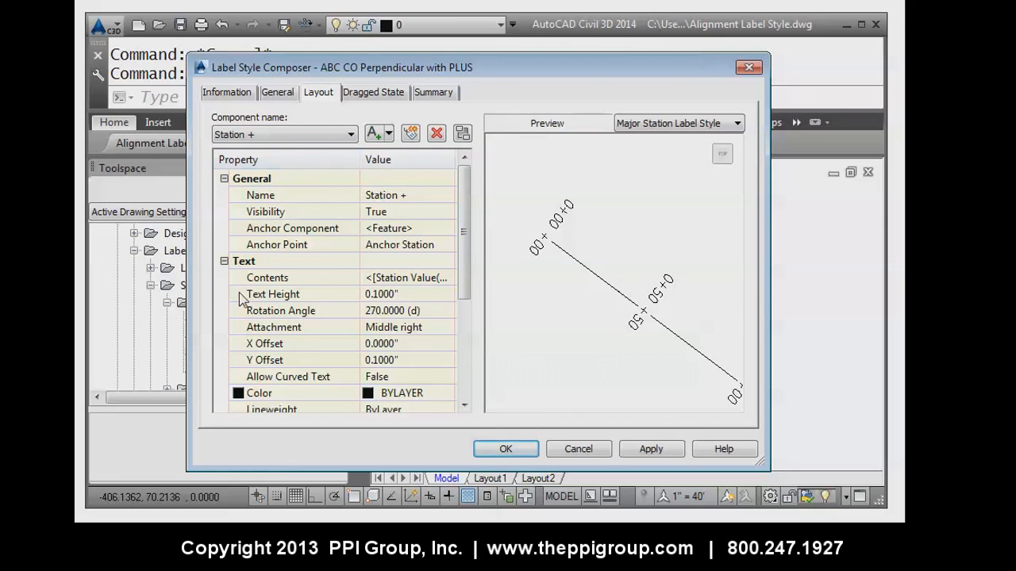
pyautogui.click(389, 279)
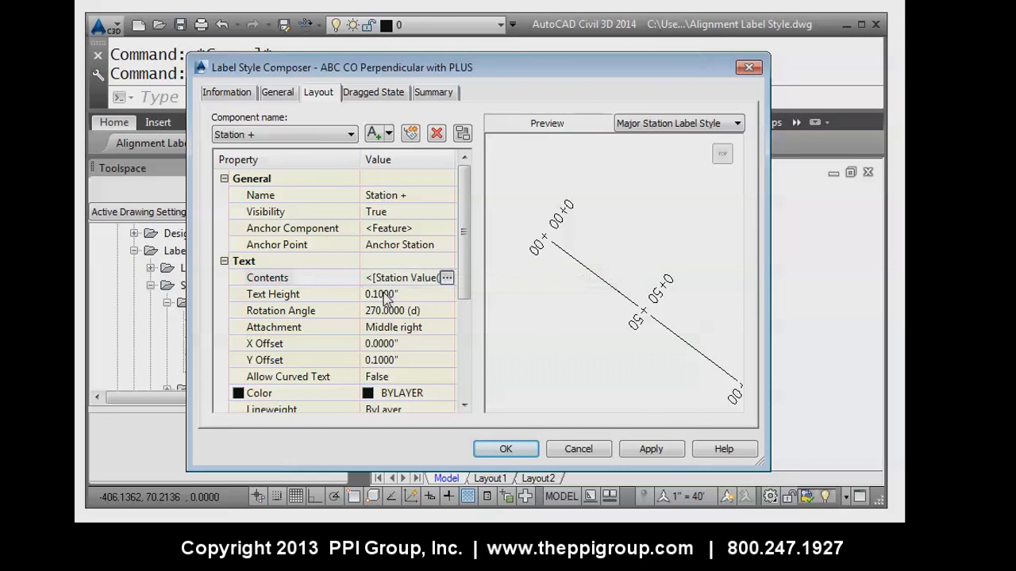
pyautogui.click(447, 278)
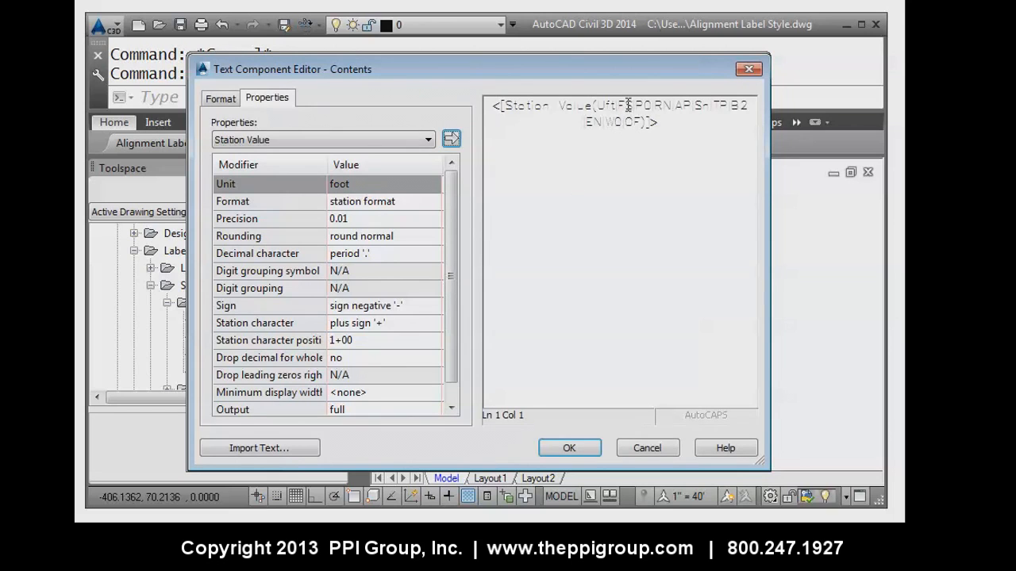
pyautogui.click(627, 104)
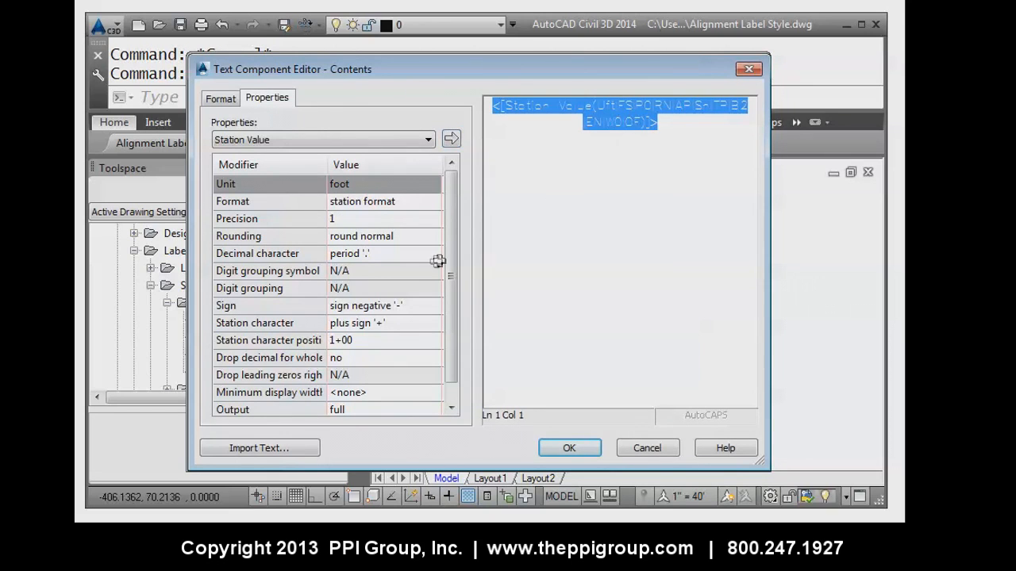
pyautogui.scroll(-1, 459, 246)
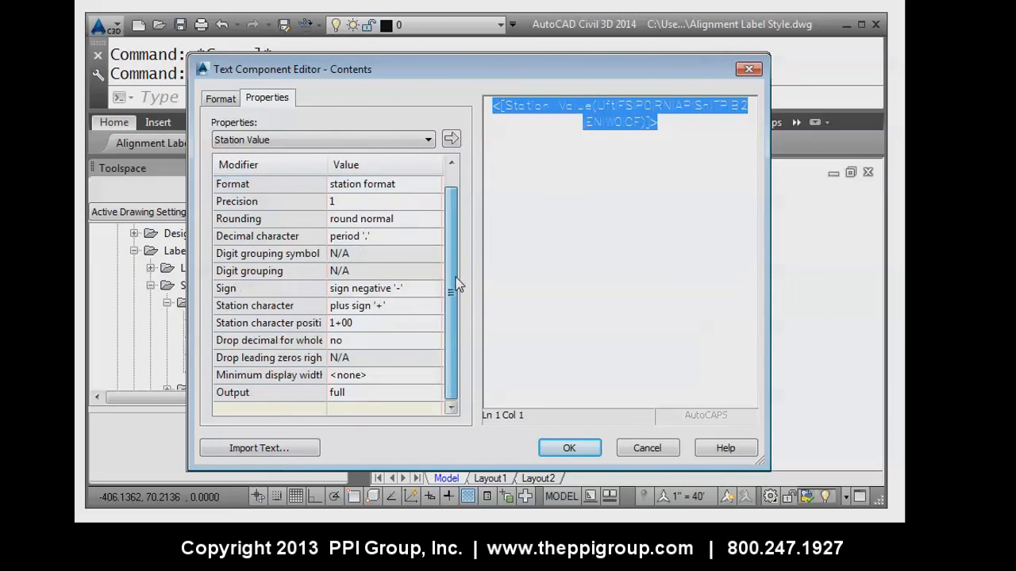
pyautogui.click(348, 394)
pyautogui.click(349, 393)
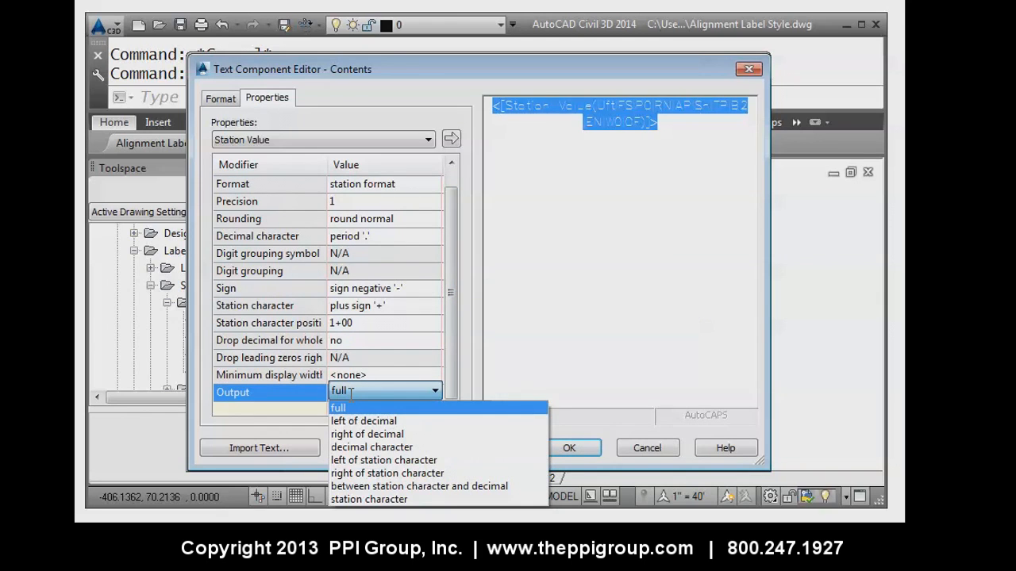
pyautogui.click(369, 462)
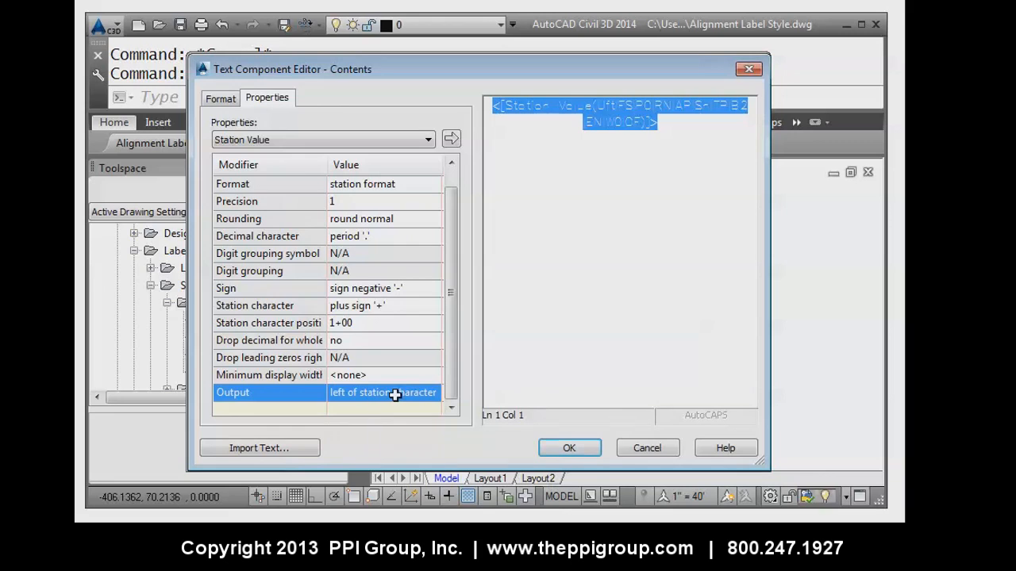
pyautogui.click(451, 140)
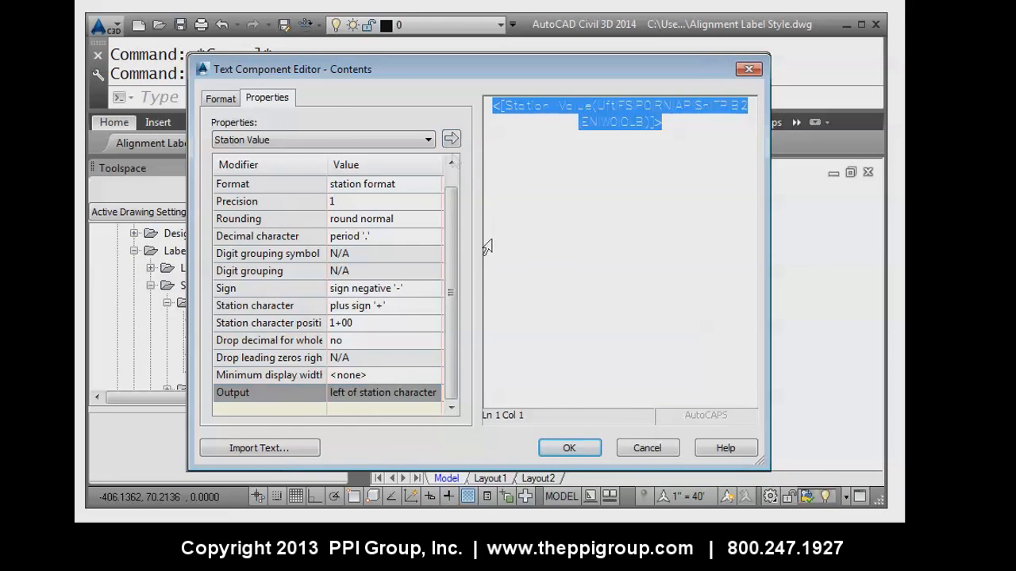
pyautogui.click(569, 448)
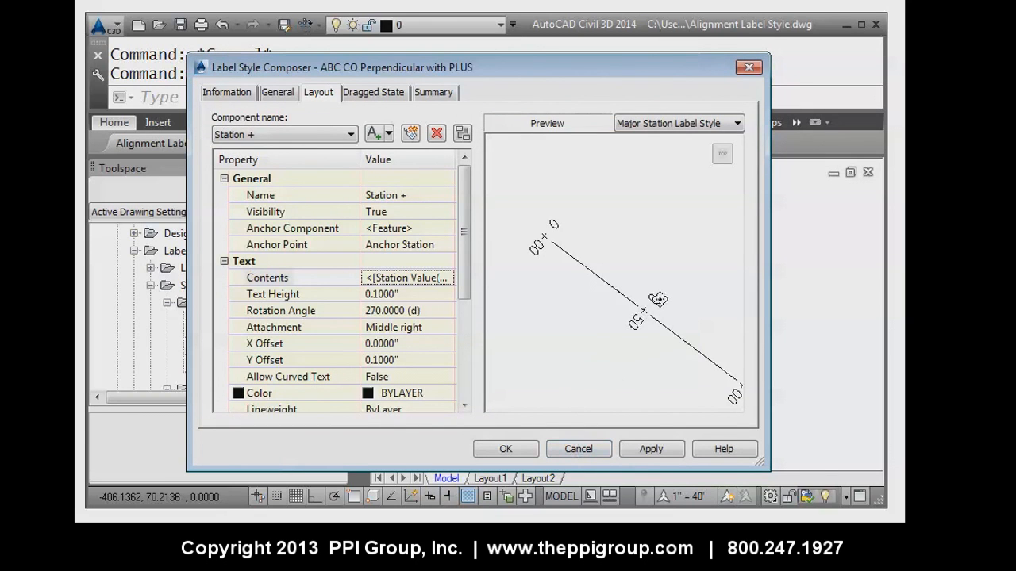
# Set the Station + component's Y offset to 0.05", check the labels along the preview alignment, and save the label style
pyautogui.click(408, 361)
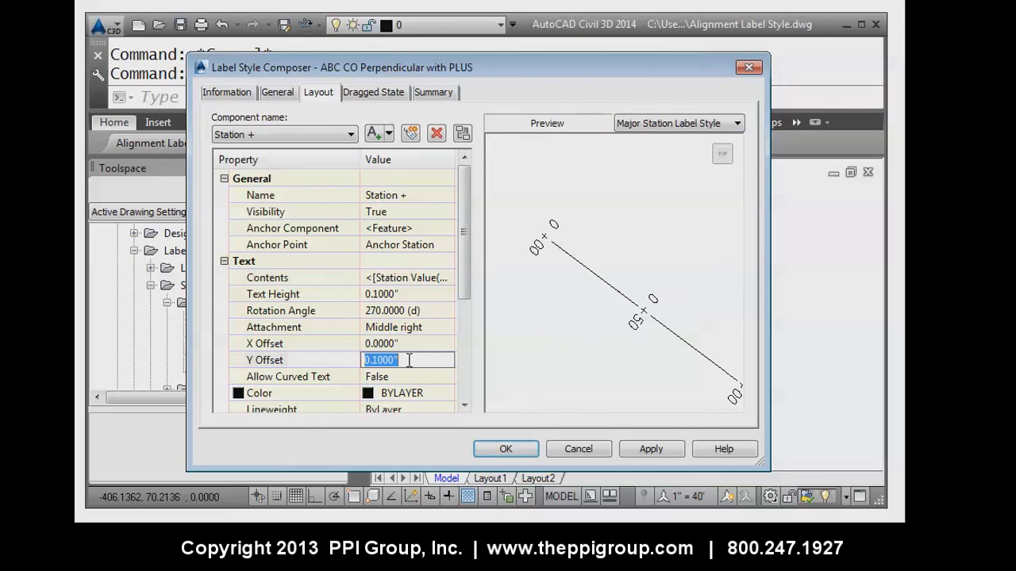
pyautogui.write('0.05')
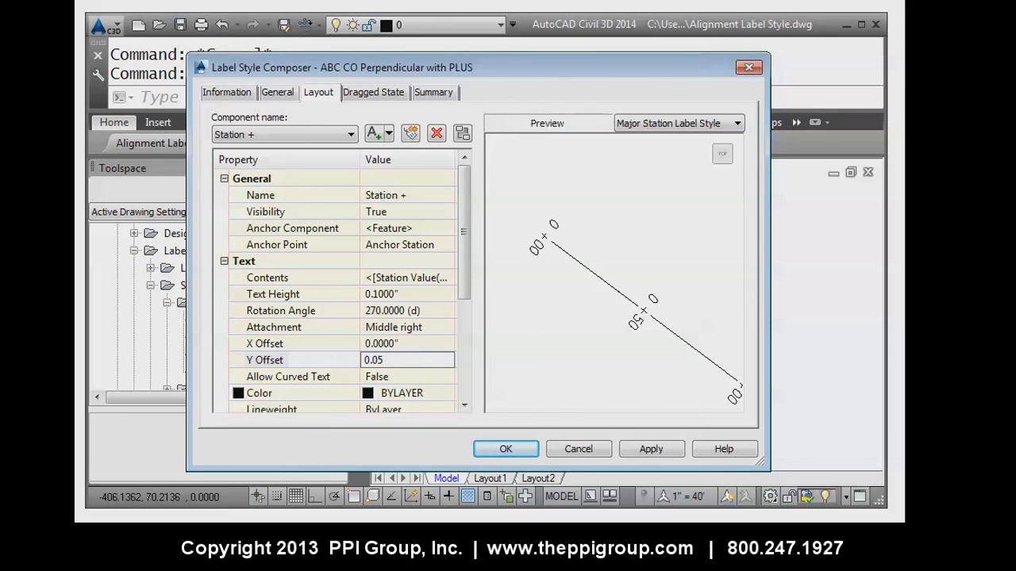
pyautogui.click(647, 448)
pyautogui.moveTo(656, 342); pyautogui.dragTo(508, 193, button='middle')
pyautogui.moveTo(694, 348); pyautogui.dragTo(537, 182, button='middle')
pyautogui.moveTo(695, 353); pyautogui.dragTo(573, 219, button='middle')
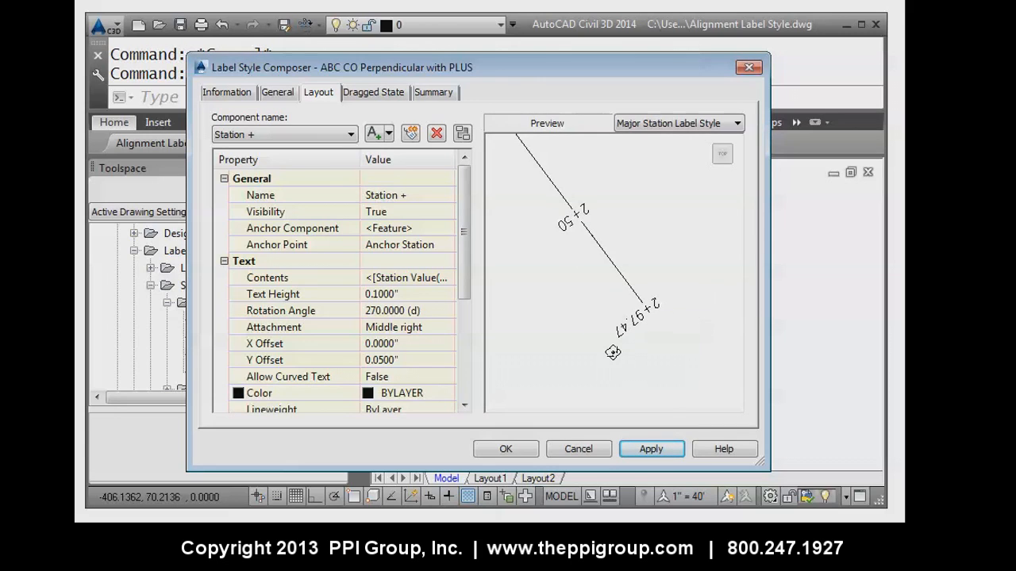
pyautogui.click(641, 450)
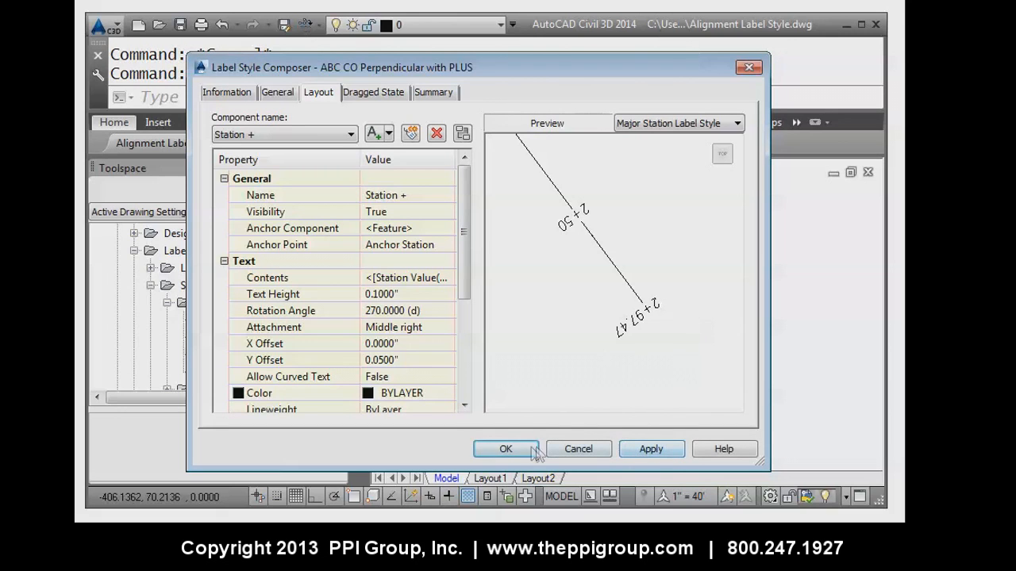
pyautogui.click(506, 449)
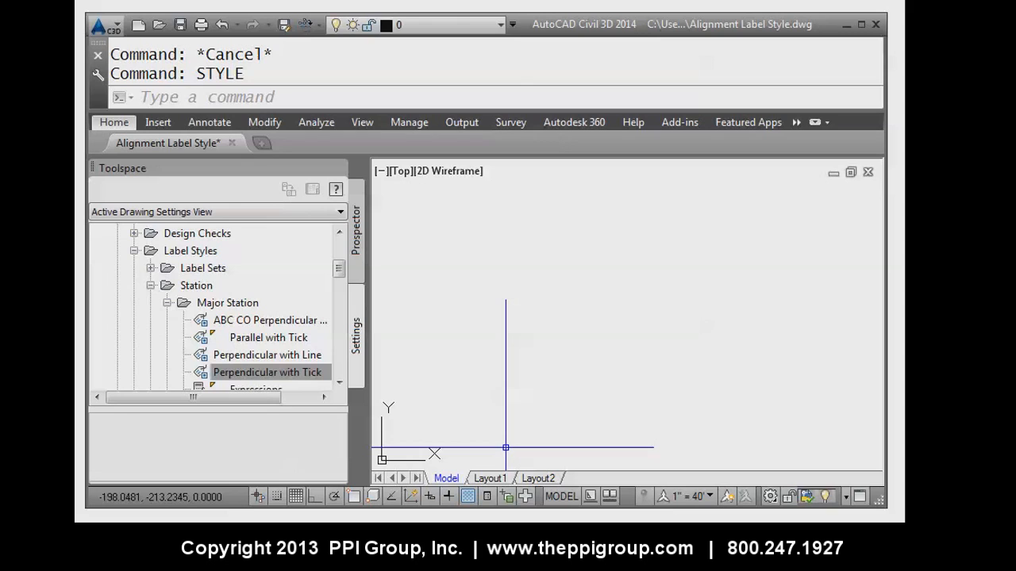
# Create a new alignment label set named ABC CO Alignment Label Set
pyautogui.rightClick(197, 275)
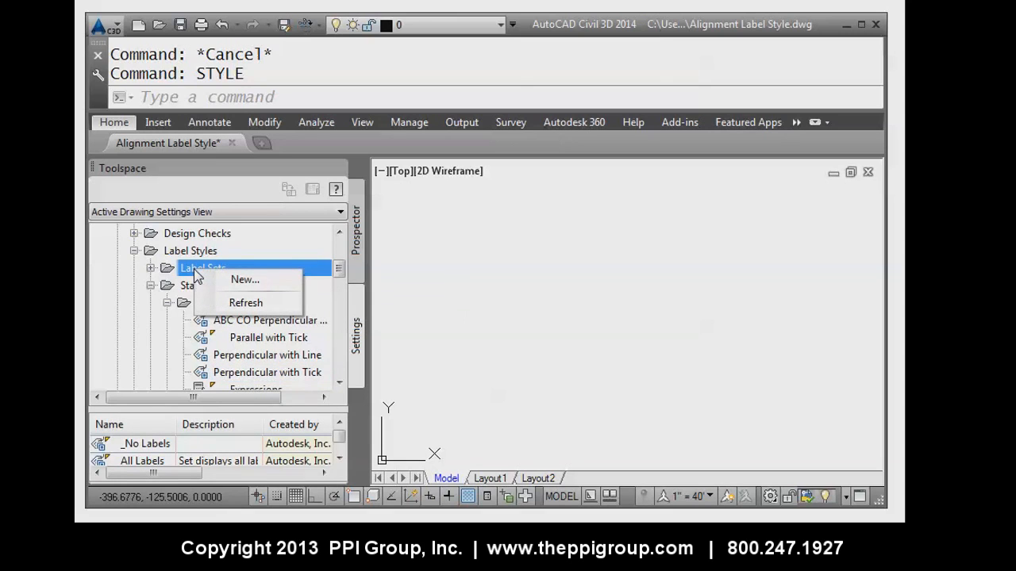
pyautogui.click(244, 281)
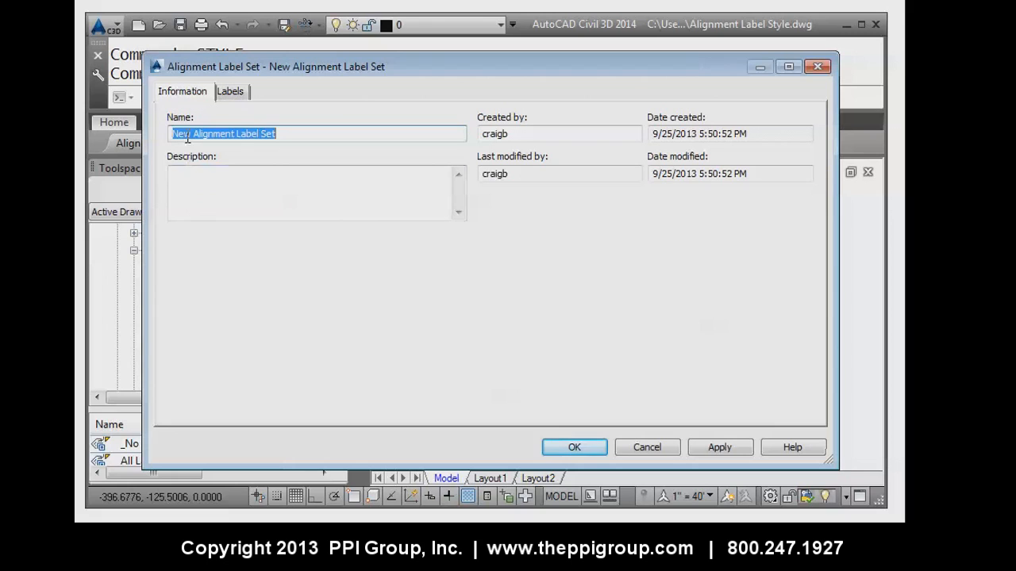
pyautogui.moveTo(192, 135); pyautogui.dragTo(143, 138)
pyautogui.write('ABC CO')
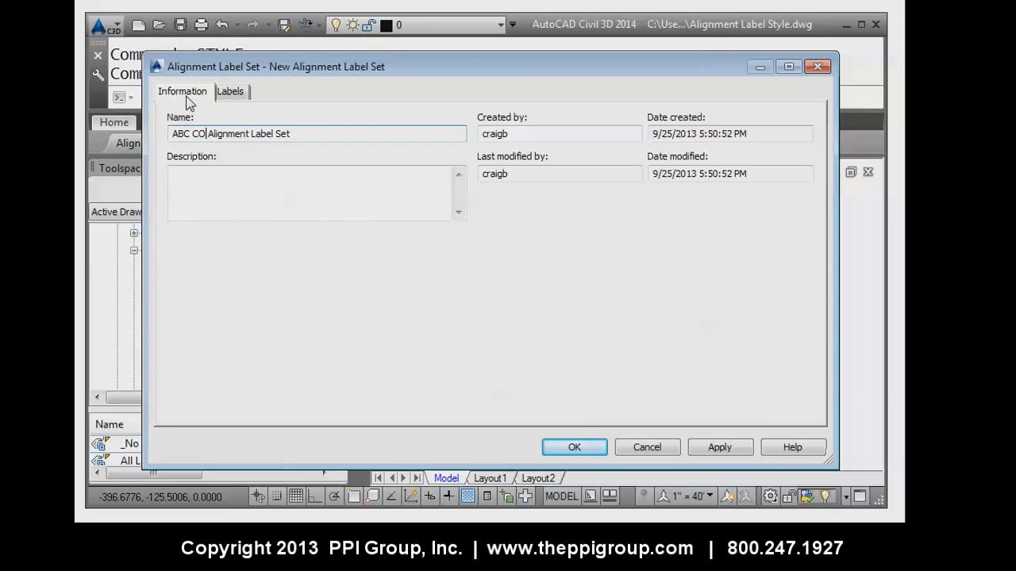
# Add major station labels with the ABC CO Perpendicular with PLUS style to the label set and widen the Style column
pyautogui.click(230, 92)
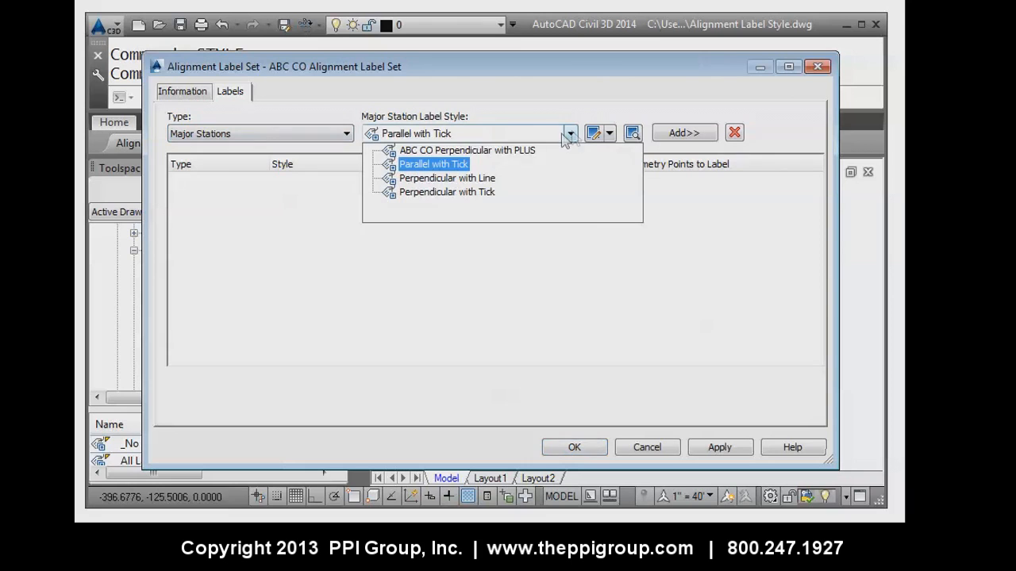
pyautogui.click(441, 153)
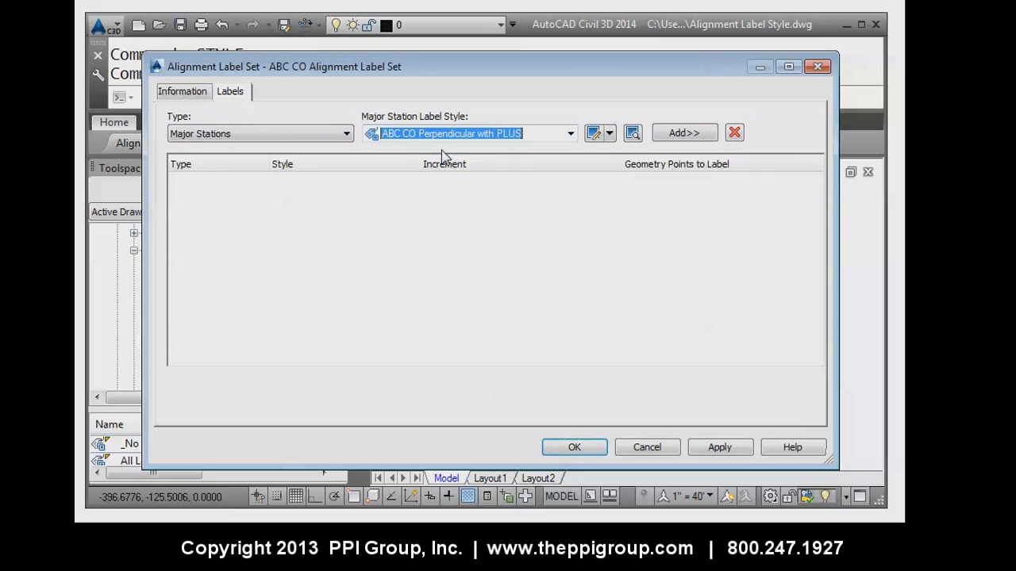
pyautogui.click(682, 133)
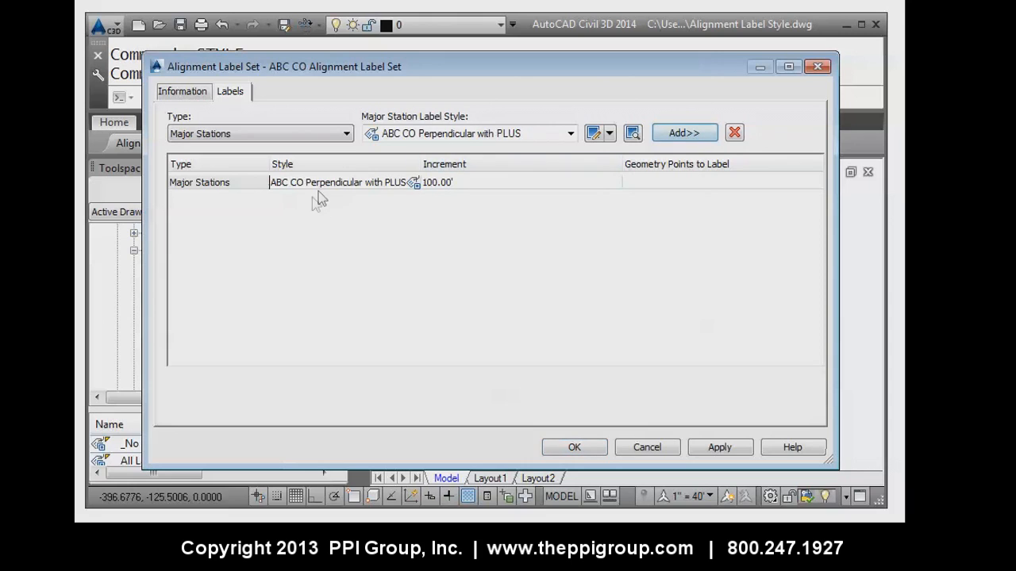
pyautogui.moveTo(420, 164); pyautogui.dragTo(442, 163)
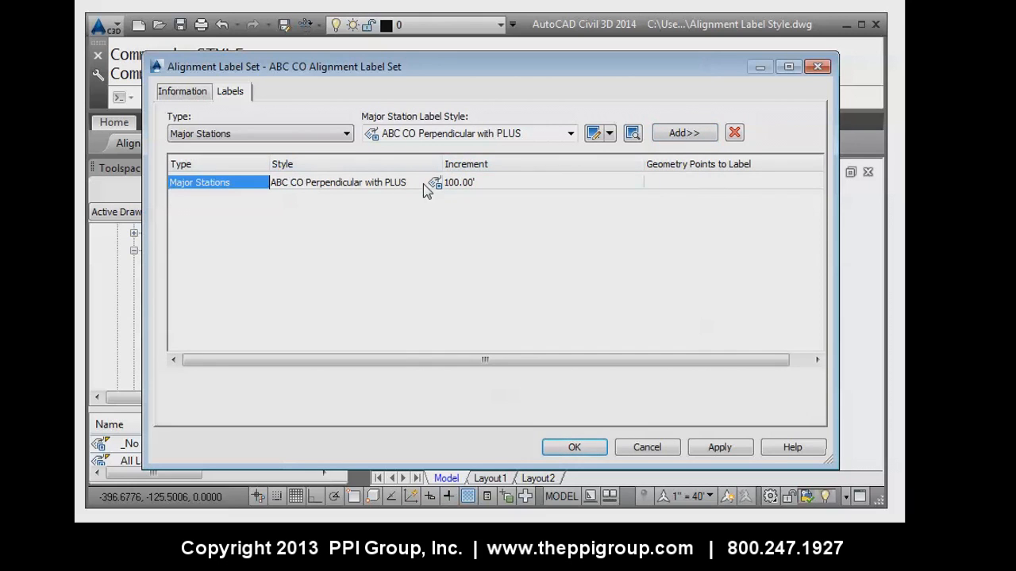
# Add minor station labels with the Tick style to the label set and save it
pyautogui.click(346, 133)
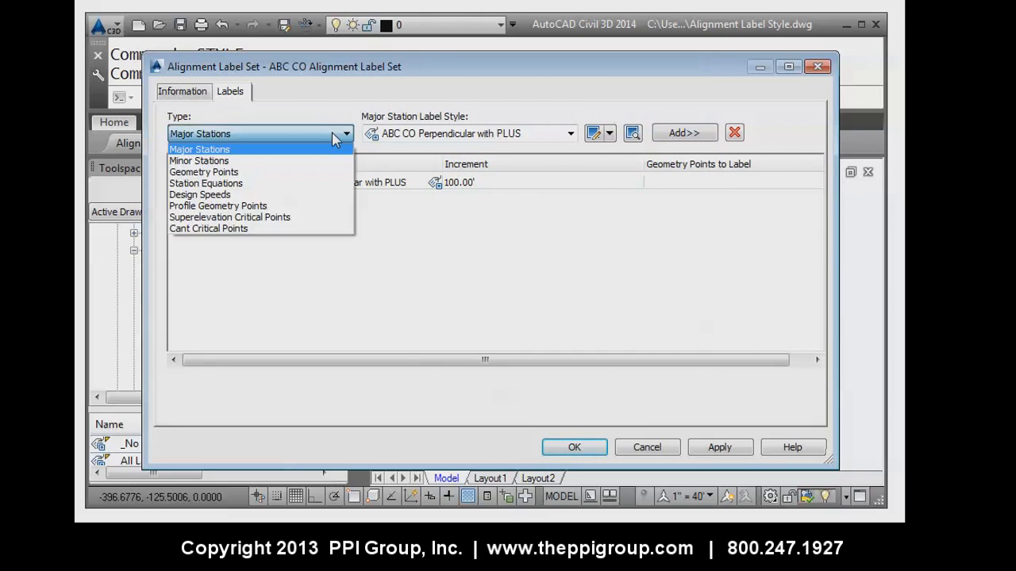
pyautogui.click(199, 161)
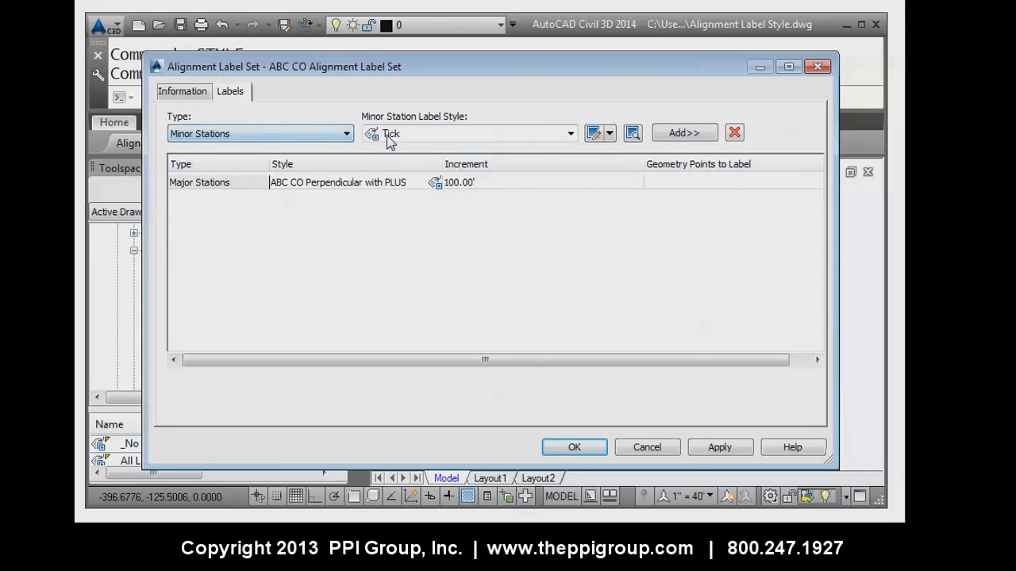
pyautogui.click(679, 135)
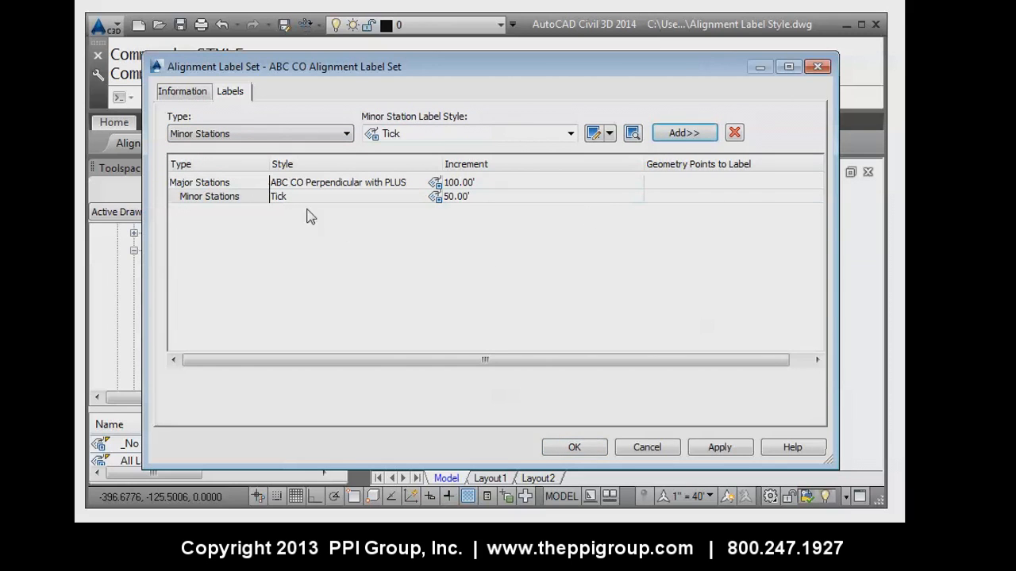
pyautogui.click(721, 449)
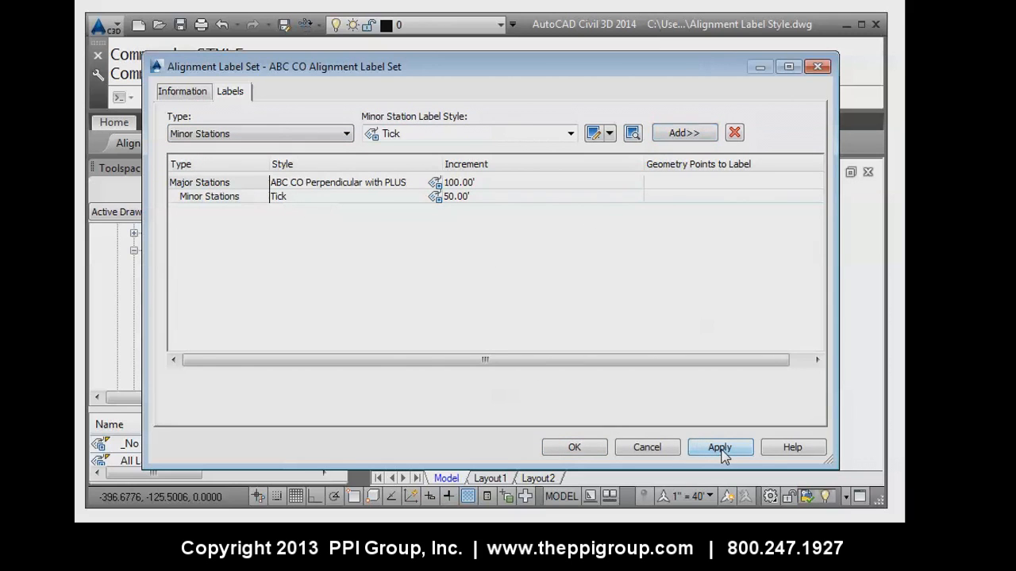
pyautogui.click(566, 450)
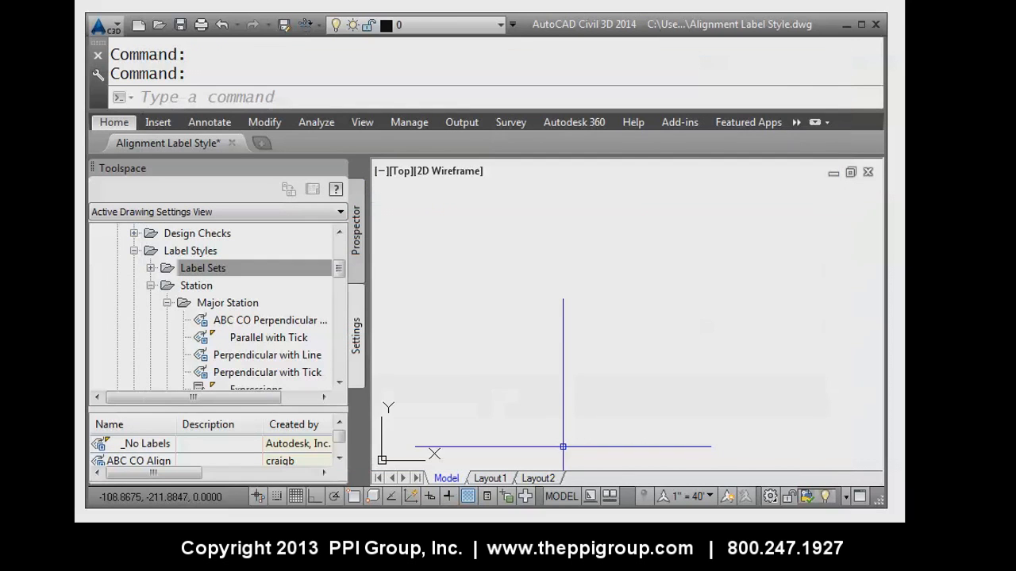
pyautogui.click(339, 232)
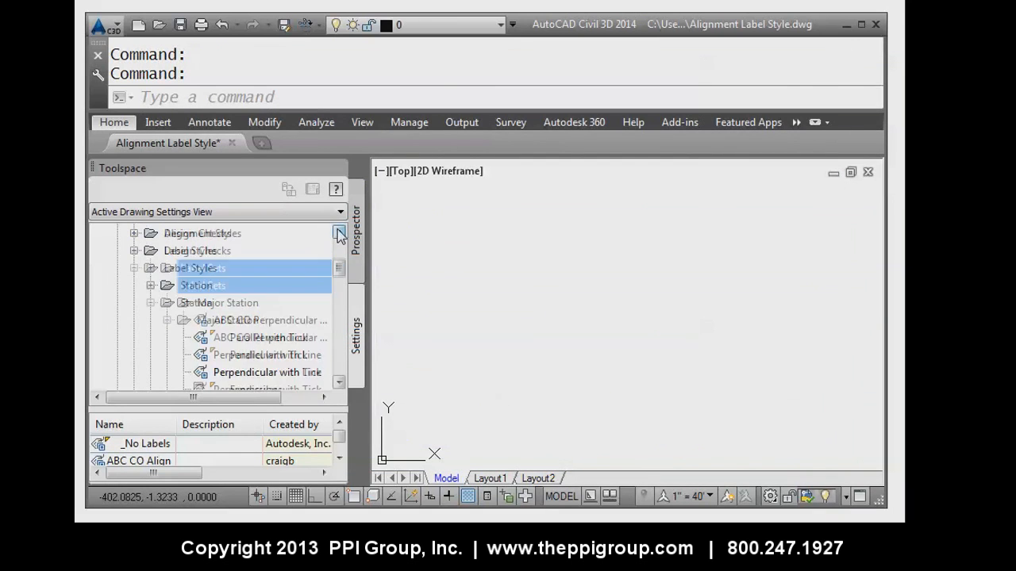
# Open the feature settings for the Alignment collection and expand its default styles
pyautogui.click(338, 233)
pyautogui.click(339, 232)
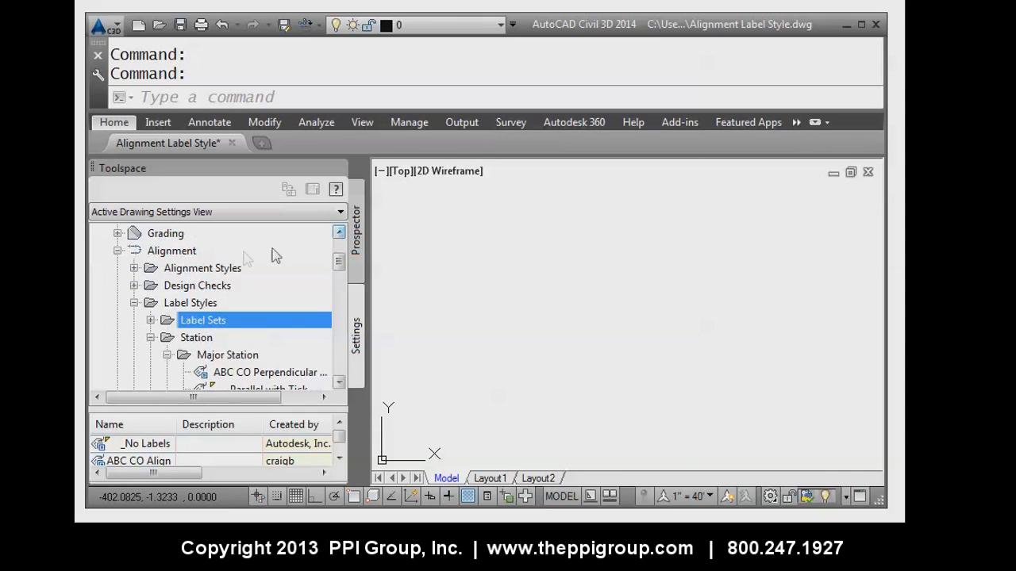
pyautogui.click(182, 254)
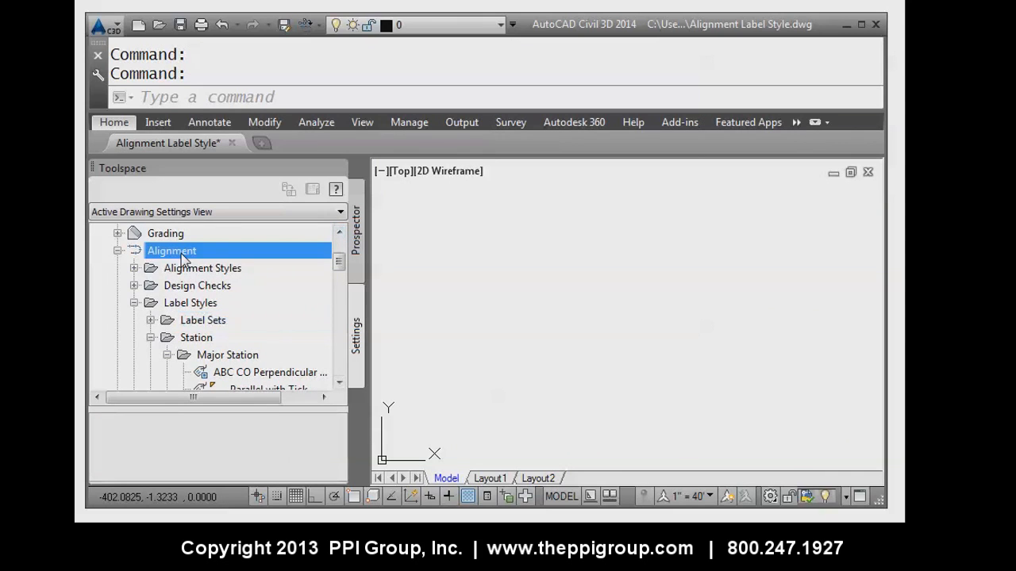
pyautogui.rightClick(182, 259)
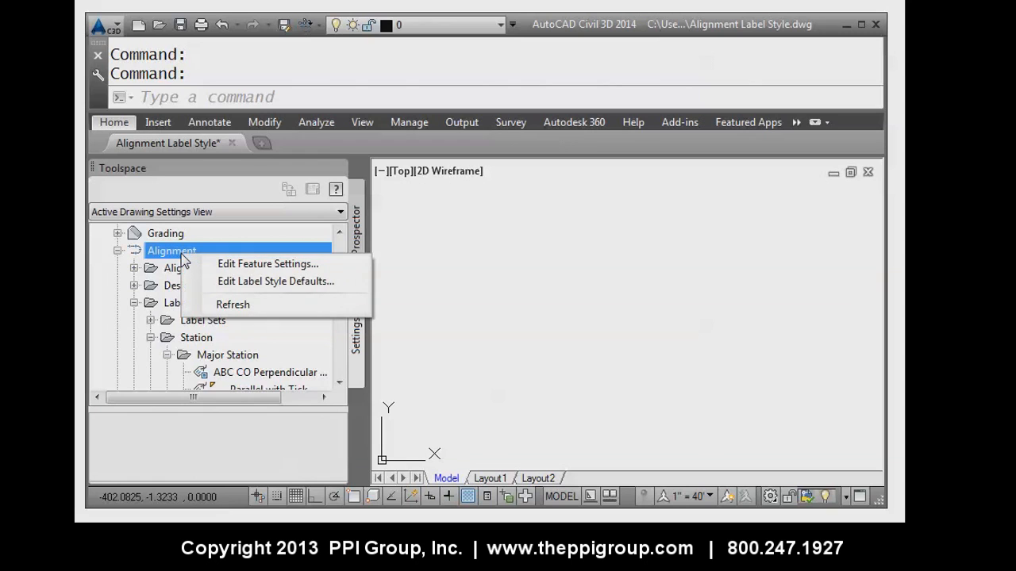
pyautogui.click(248, 268)
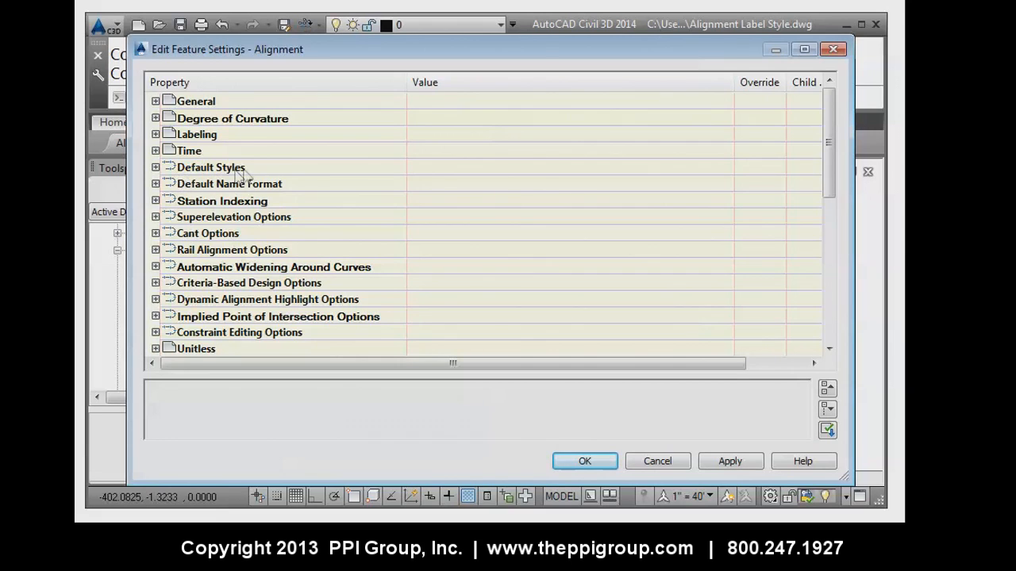
pyautogui.click(155, 168)
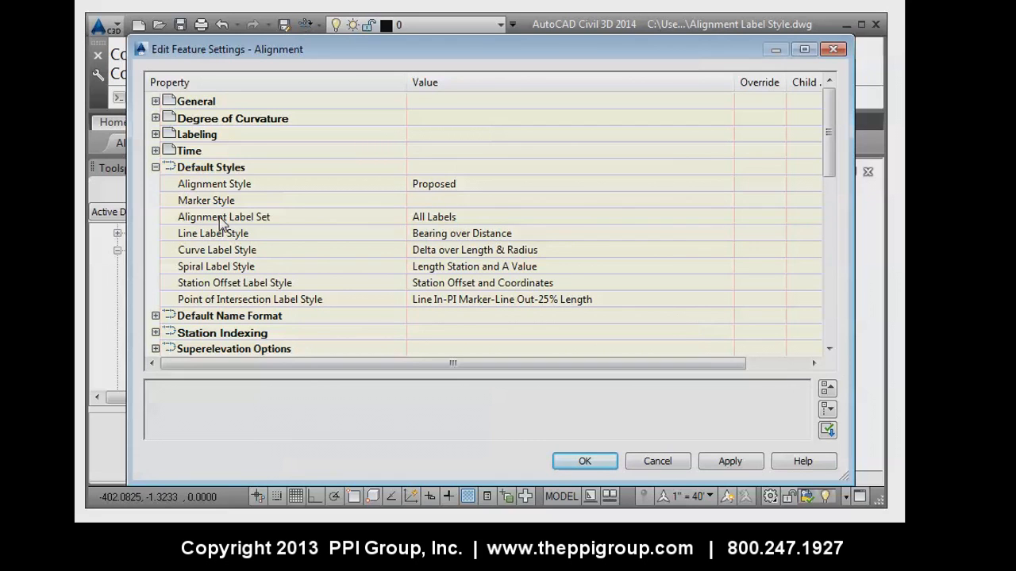
# Set the default alignment label set to ABC CO Alignment Label Set and save the feature settings
pyautogui.click(412, 219)
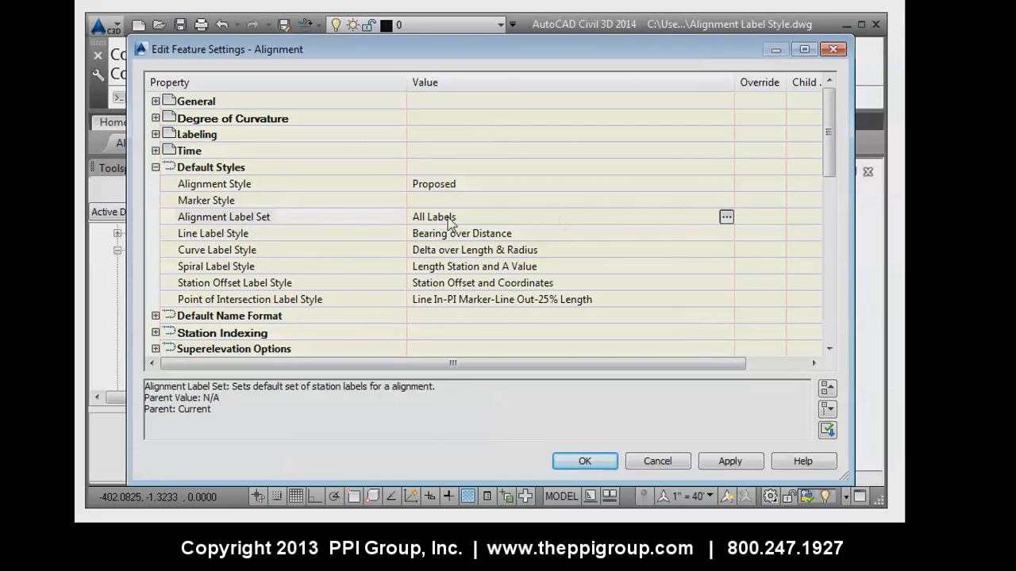
pyautogui.click(727, 217)
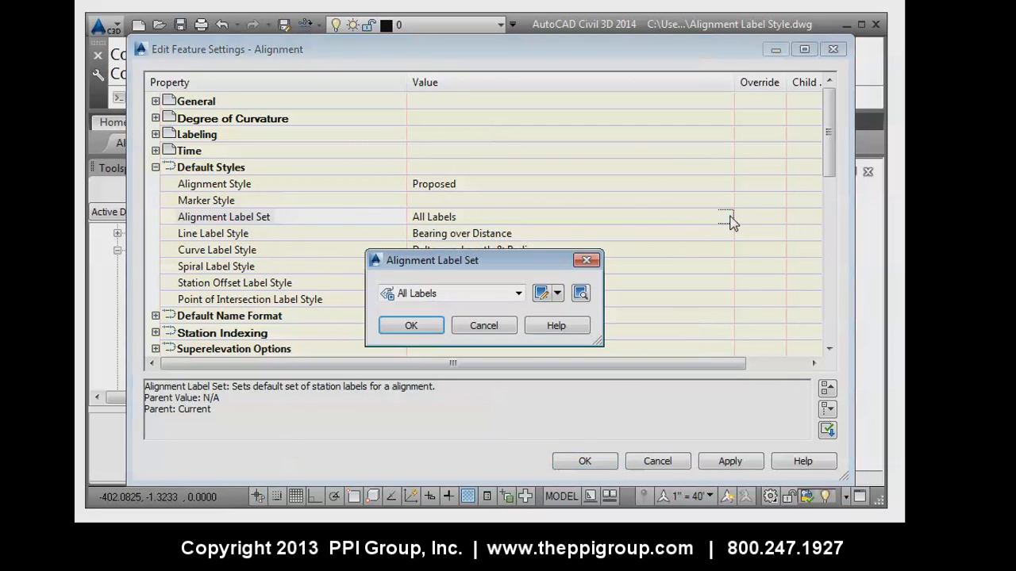
pyautogui.click(517, 294)
pyautogui.click(486, 323)
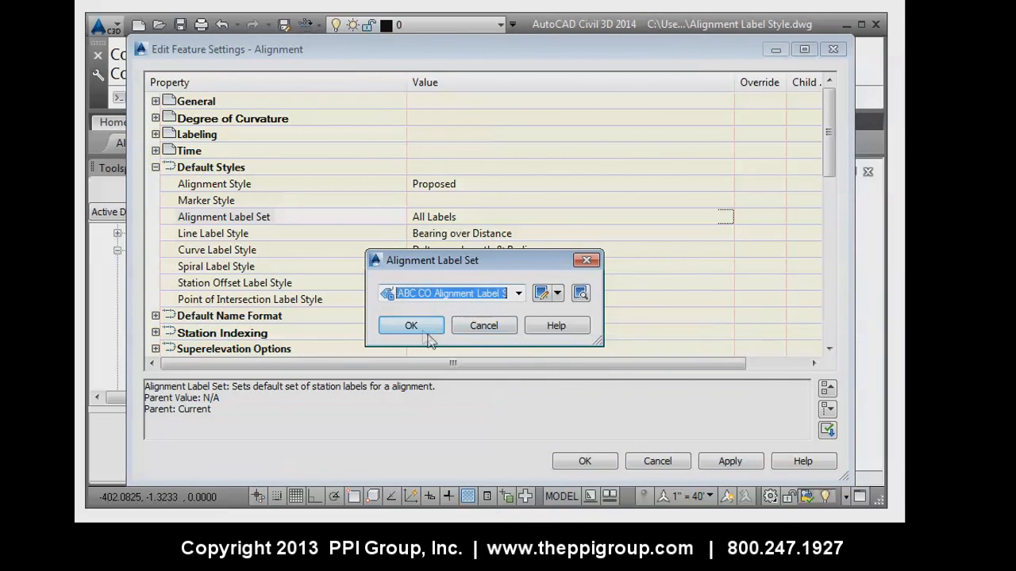
pyautogui.click(412, 327)
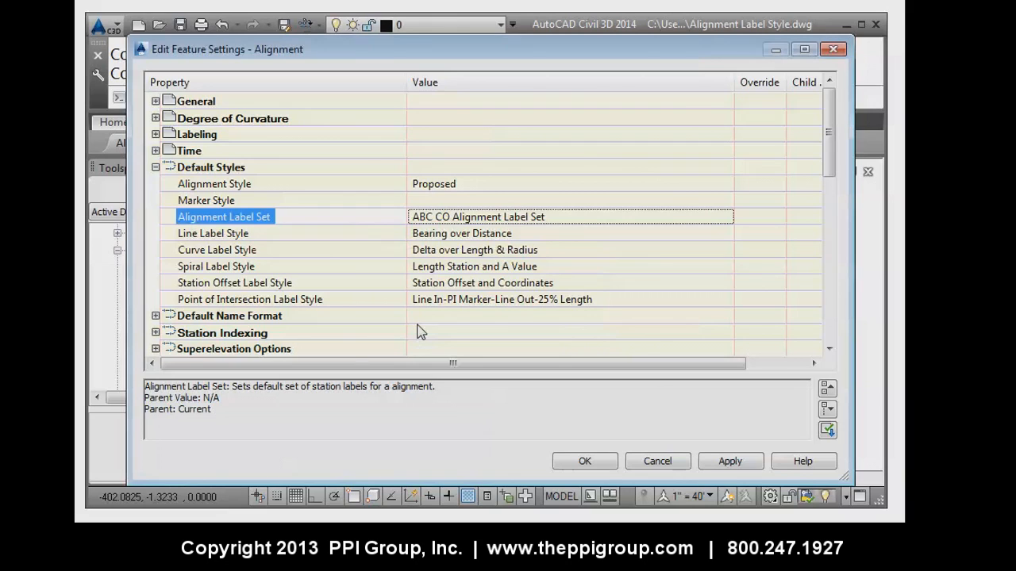
pyautogui.click(731, 463)
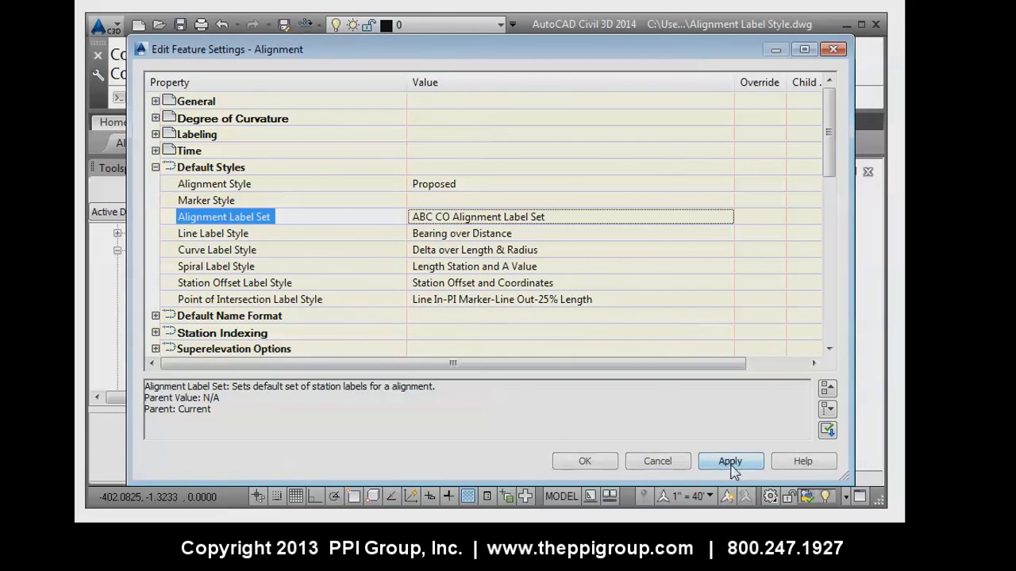
pyautogui.click(604, 464)
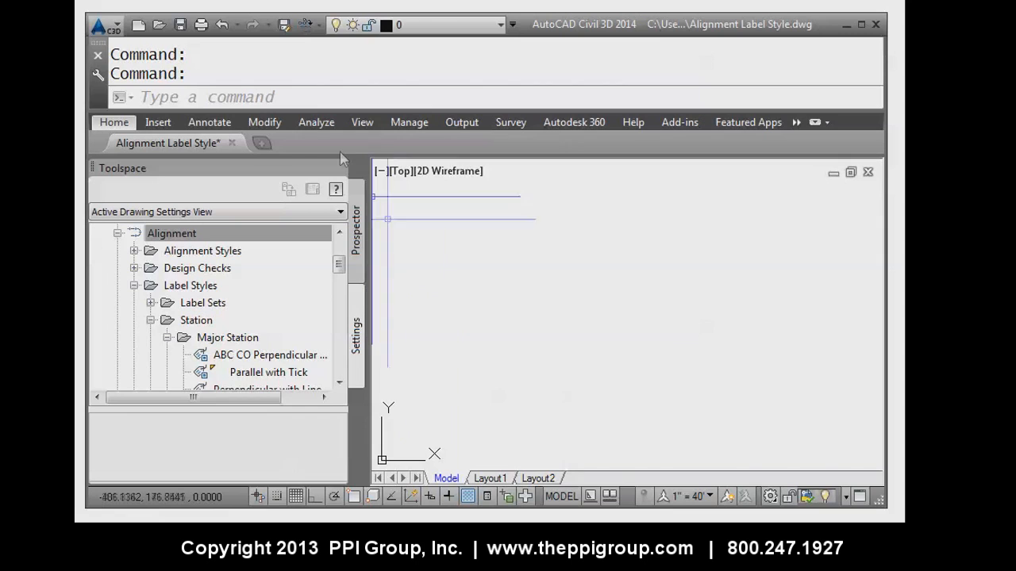
# Start a centerline alignment layout named SMITH STREET with starting station 10+00 and the ABC CO Alignment Label Set
pyautogui.click(320, 26)
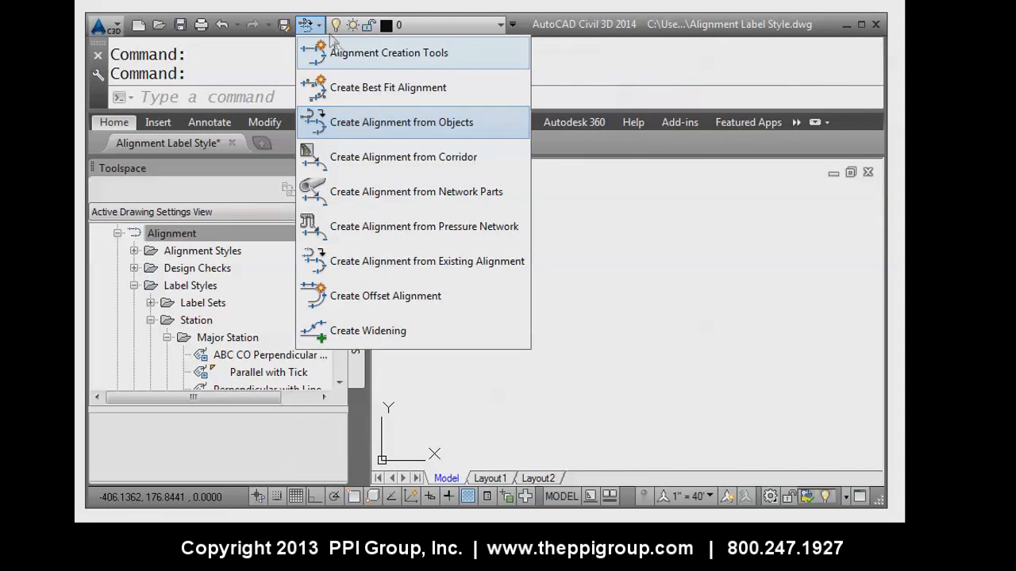
pyautogui.click(340, 53)
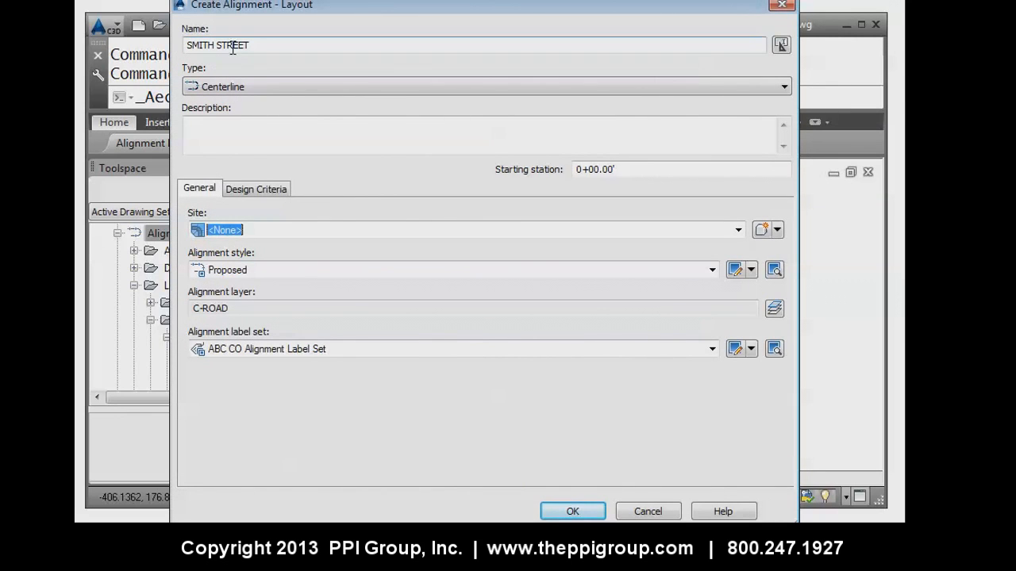
pyautogui.click(576, 171)
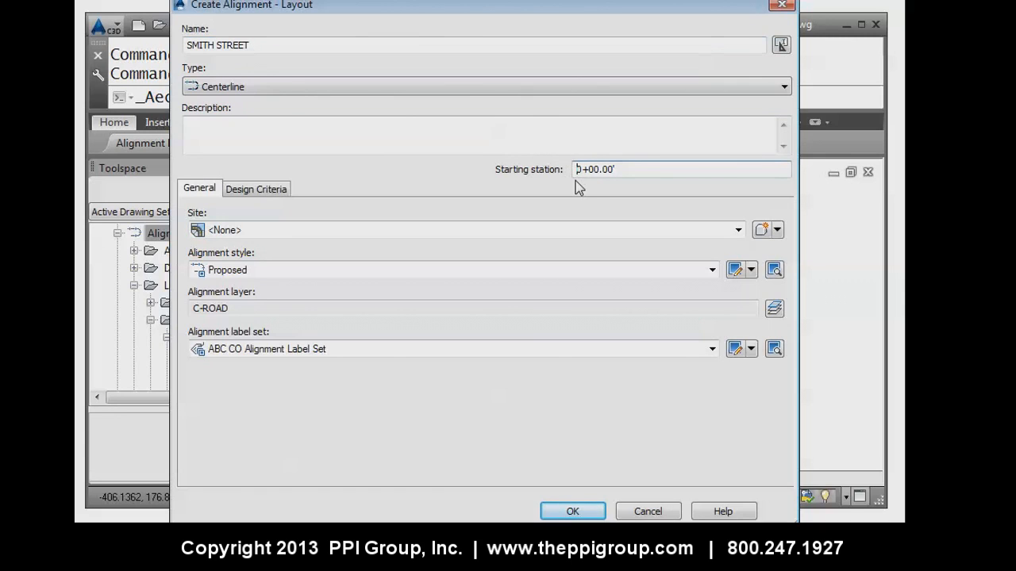
pyautogui.write('1')
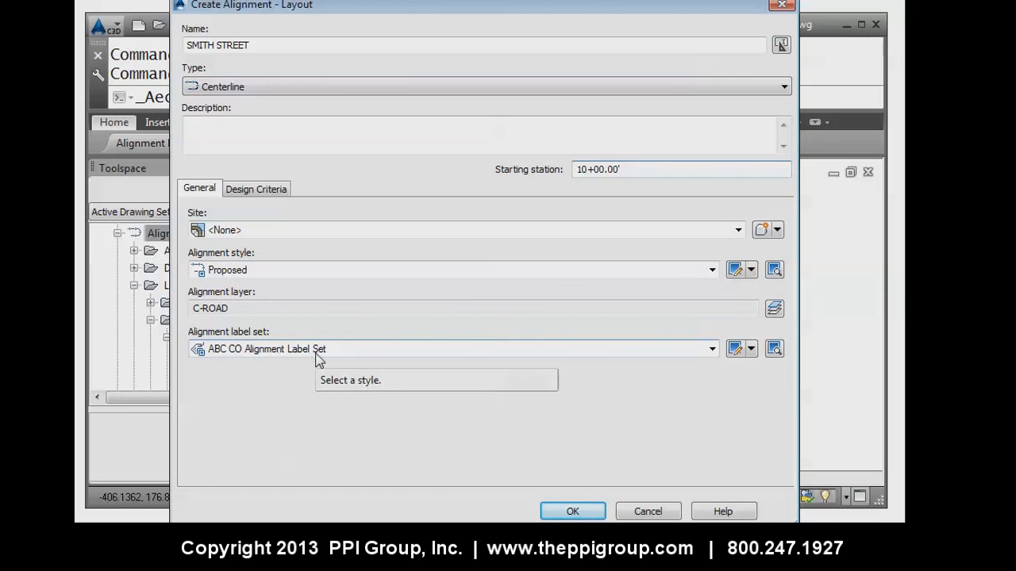
pyautogui.click(569, 512)
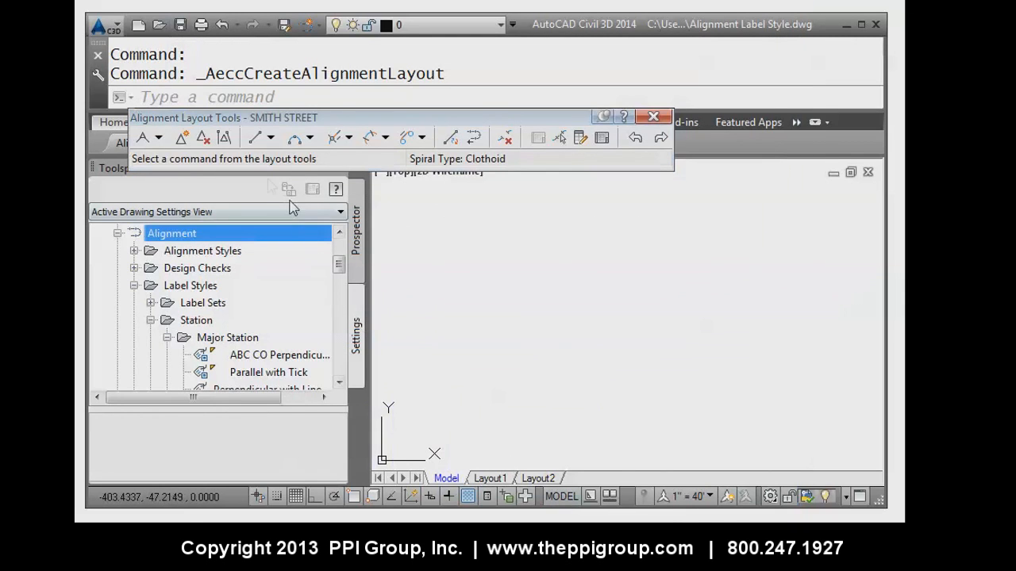
# Draw the alignment through three points as tangents with curves, about 676 ft long and peaking at the middle point, and close the layout tools
pyautogui.click(159, 138)
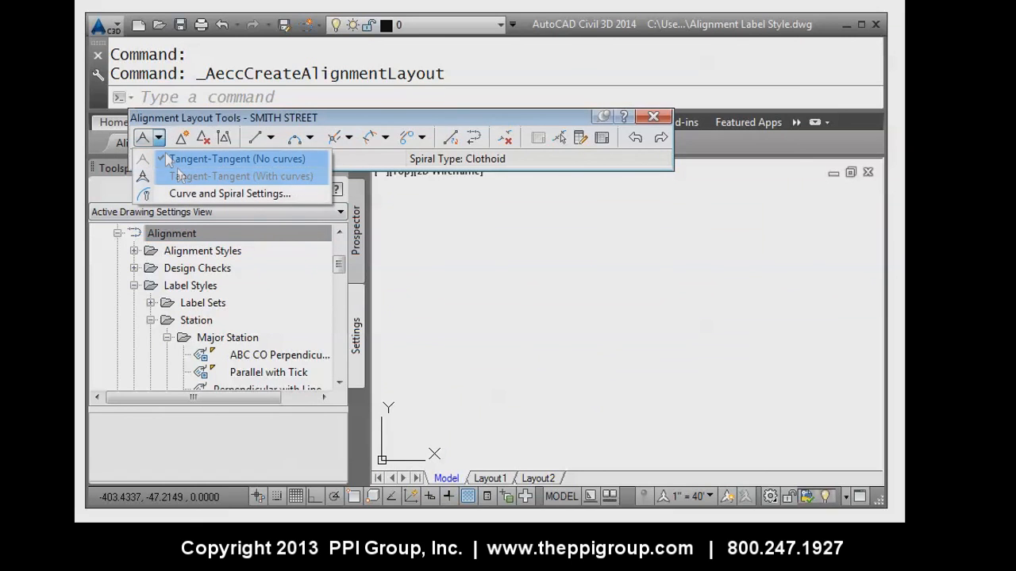
pyautogui.click(183, 176)
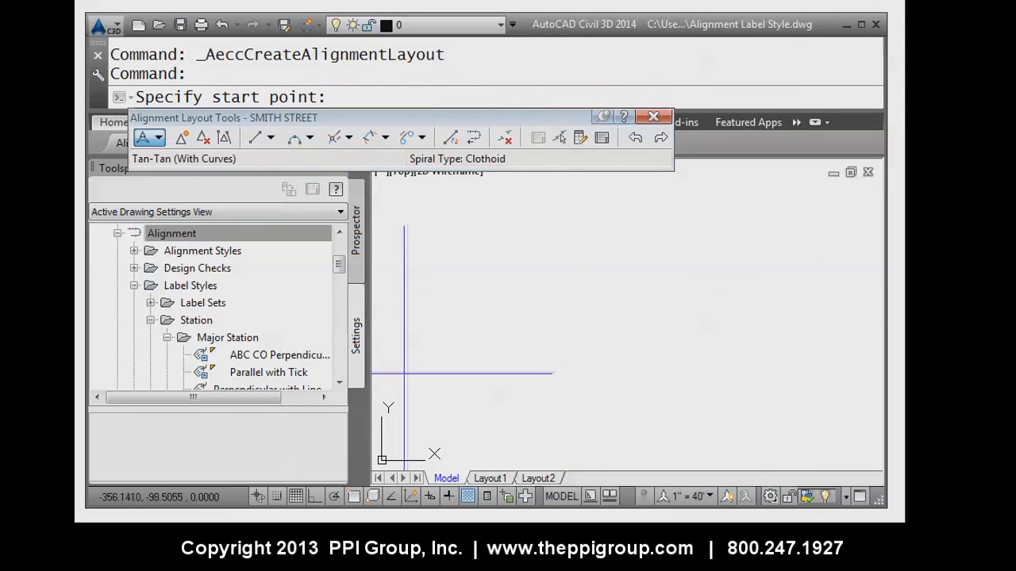
pyautogui.click(387, 390)
pyautogui.click(546, 289)
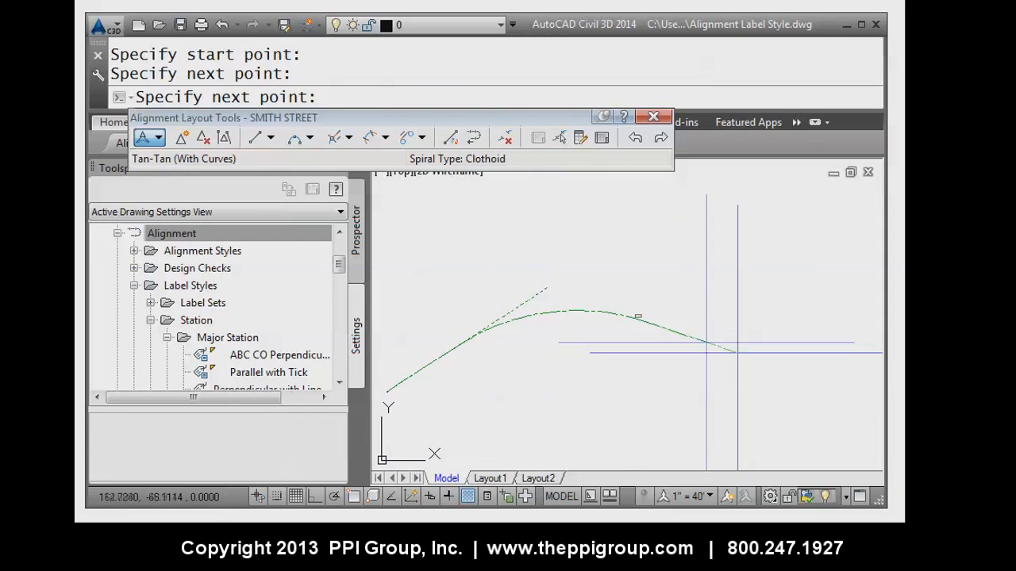
pyautogui.click(792, 369)
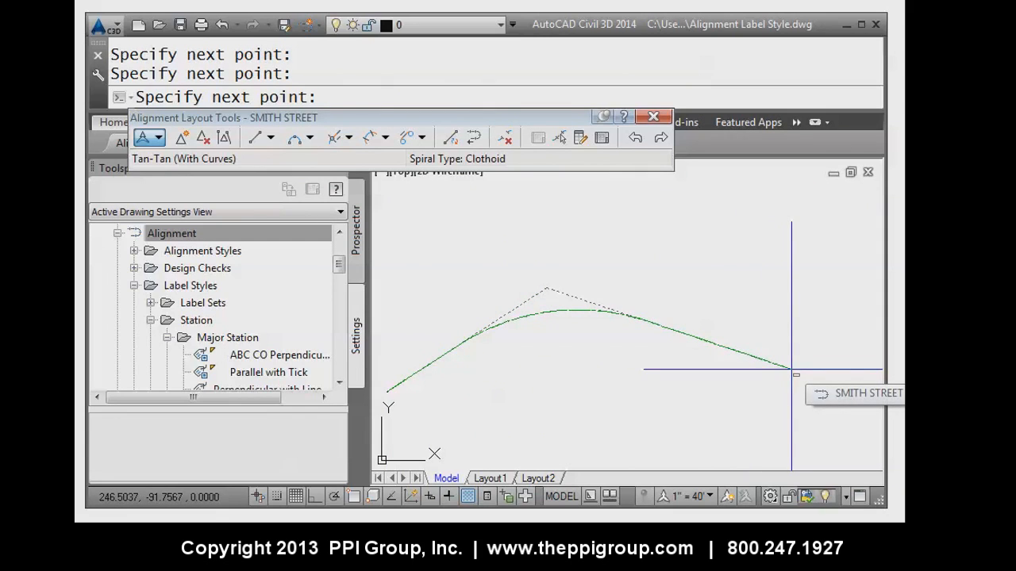
pyautogui.press('Return')
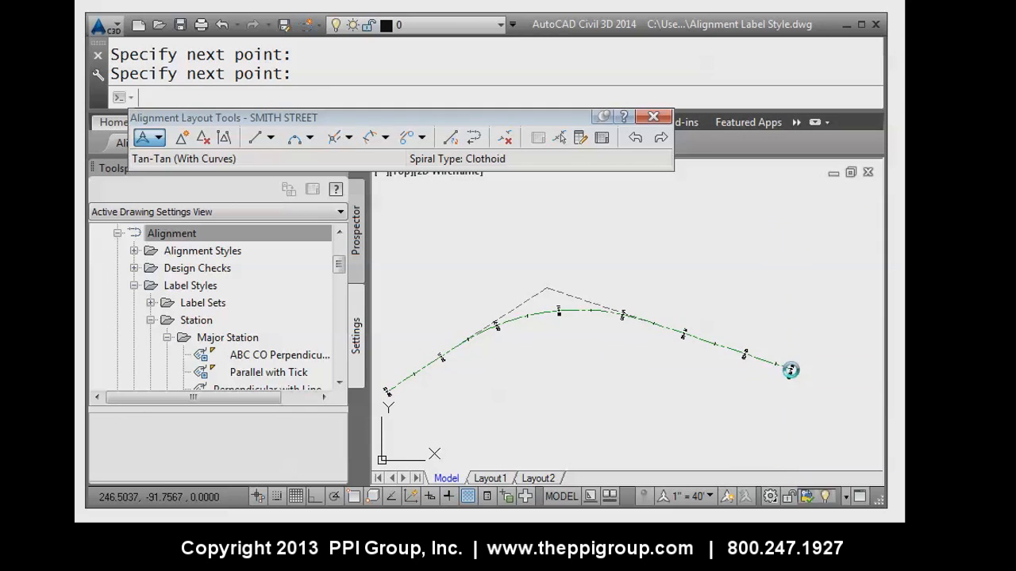
pyautogui.click(653, 117)
# Examine the major station labels and minor ticks up close along the last tangent to the alignment's end
pyautogui.moveTo(619, 358)
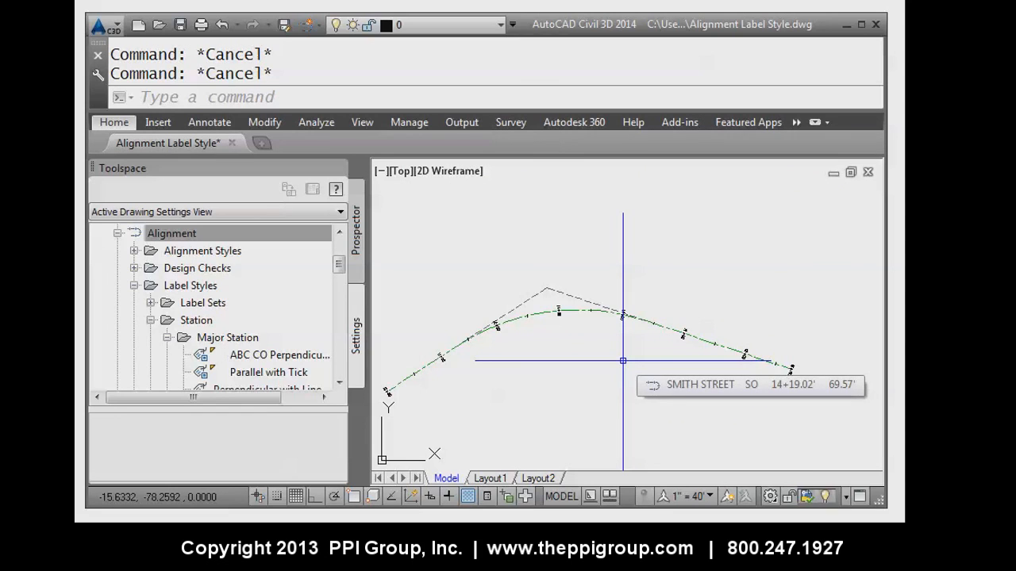
pyautogui.scroll(5, 714, 347)
pyautogui.scroll(1, 711, 349)
pyautogui.moveTo(711, 349)
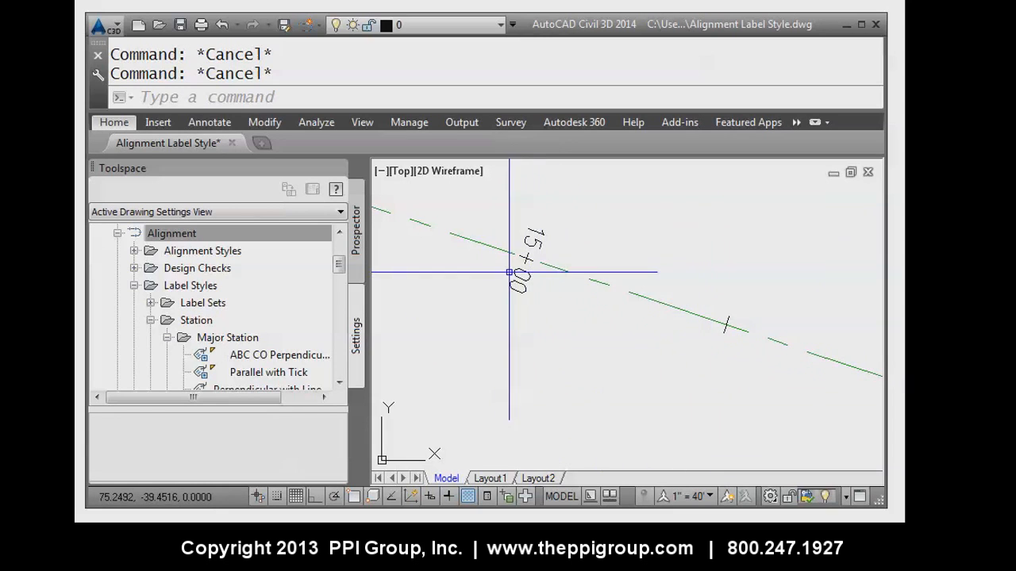
pyautogui.moveTo(767, 409); pyautogui.dragTo(536, 336, button='middle')
pyautogui.moveTo(787, 404)
pyautogui.mouseDown(button='middle')
pyautogui.moveTo(720, 371)
pyautogui.moveTo(524, 317)
pyautogui.mouseUp(button='middle')
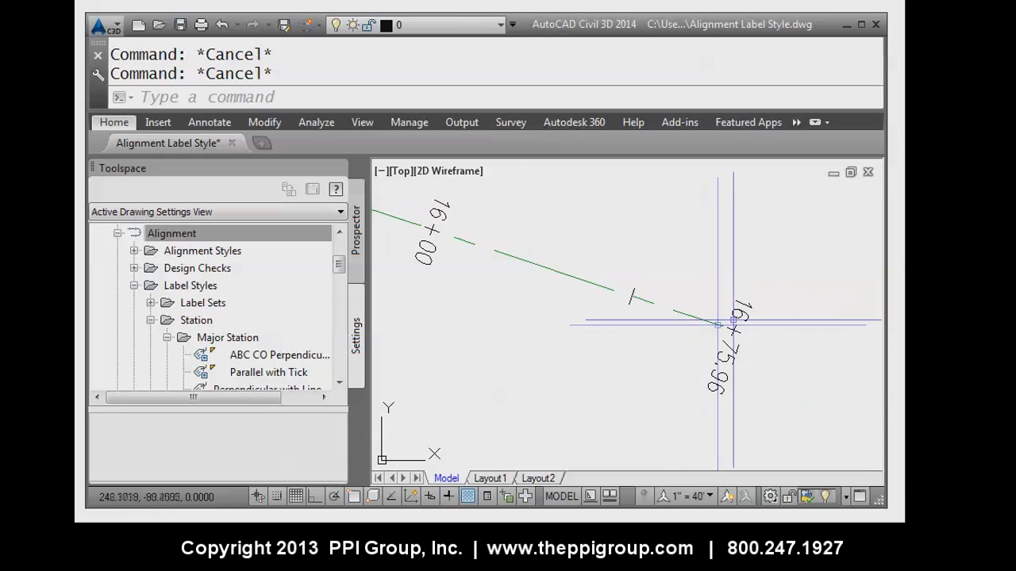